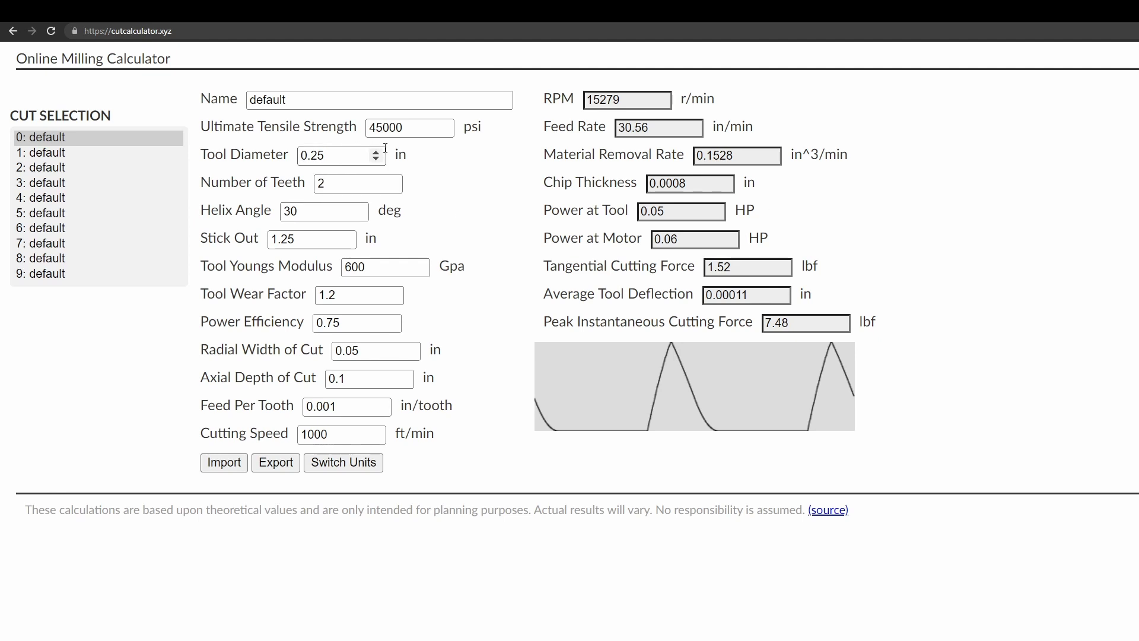
Set cut 0 to 3 teeth and recalculate
{"action": "left_click", "coordinate": [349, 181]}
{"action": "double_click", "coordinate": [348, 182]}
{"action": "type", "text": "3"}
{"action": "key", "text": "Return"}
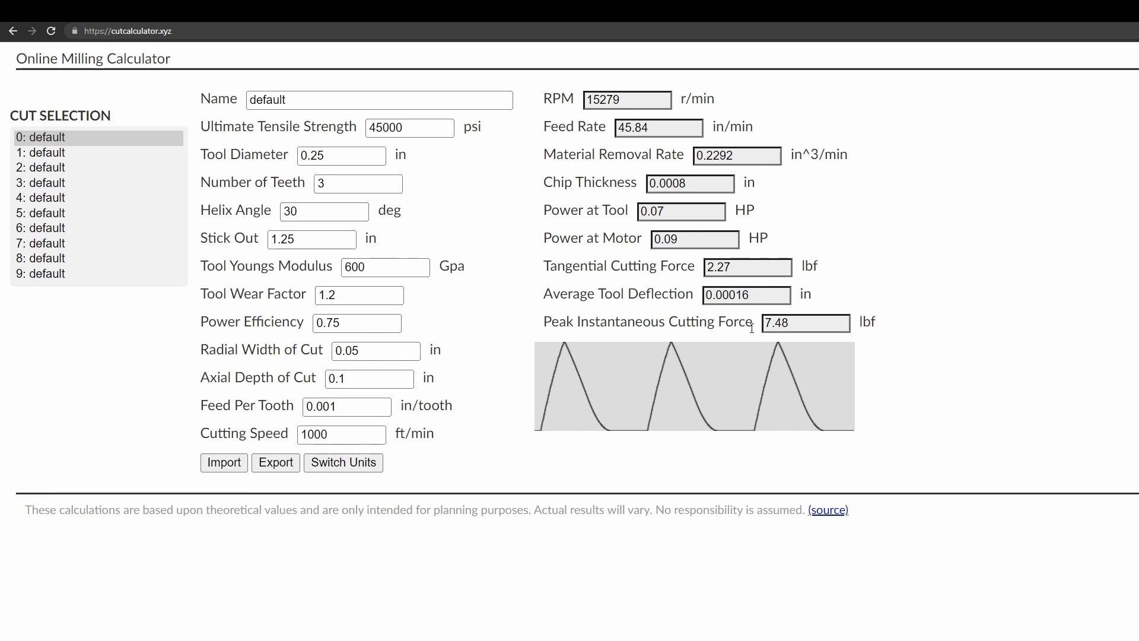
Try 2 teeth and then 1 tooth, finally leaving cut 0 at 2 teeth
{"action": "left_click", "coordinate": [334, 183]}
{"action": "key", "text": "BackSpace"}
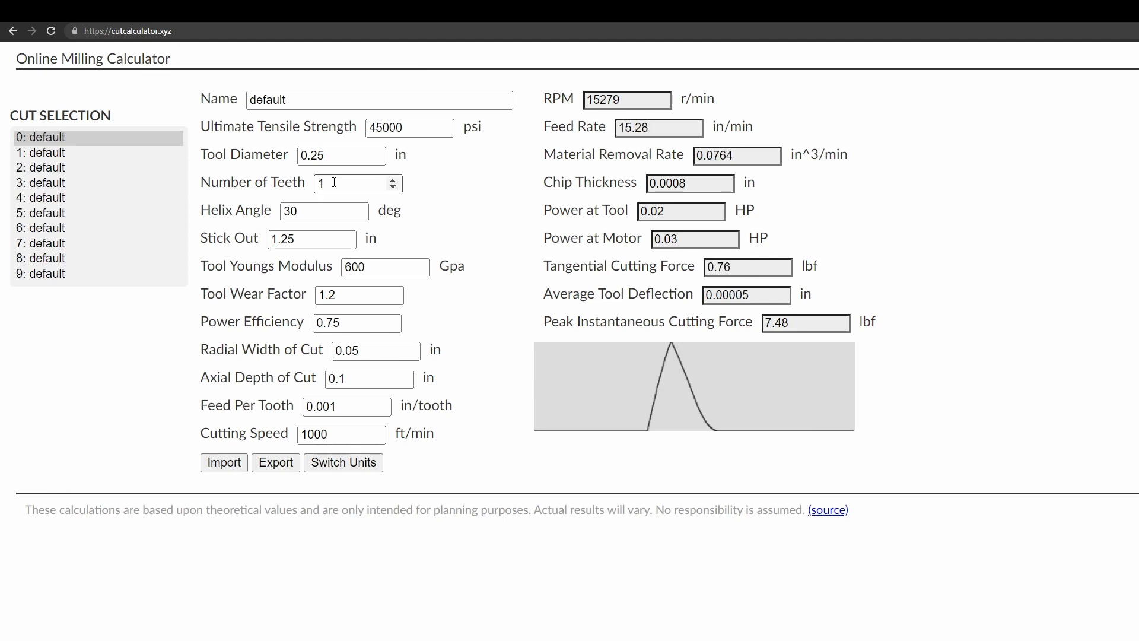
{"action": "type", "text": "2"}
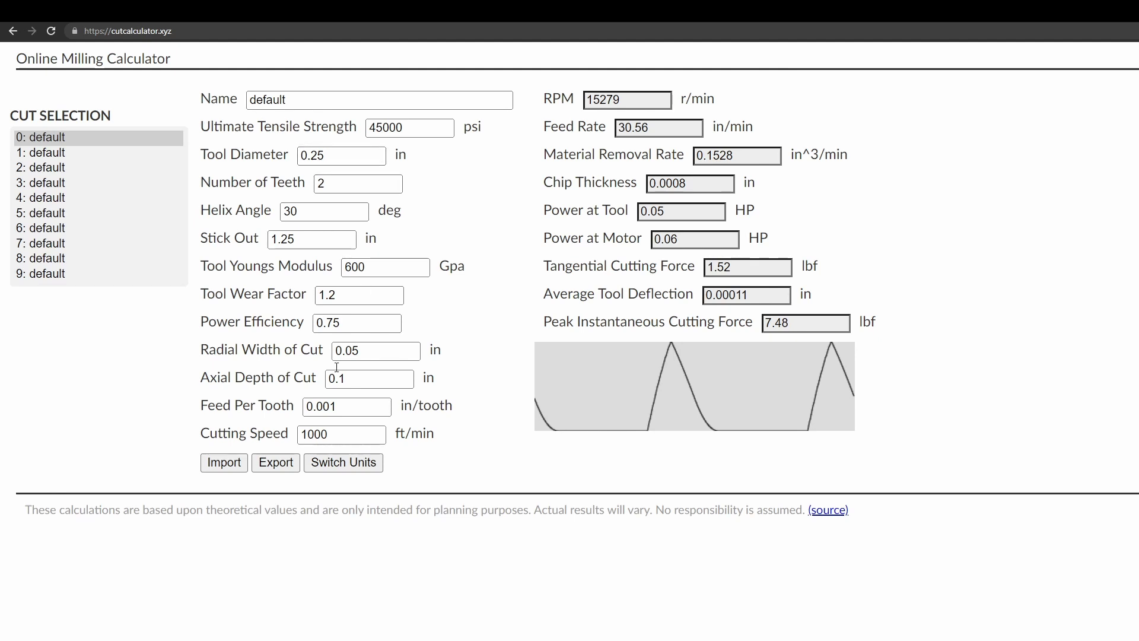
{"action": "left_click", "coordinate": [276, 179]}
{"action": "type", "text": "11"}
{"action": "left_click", "coordinate": [296, 189]}
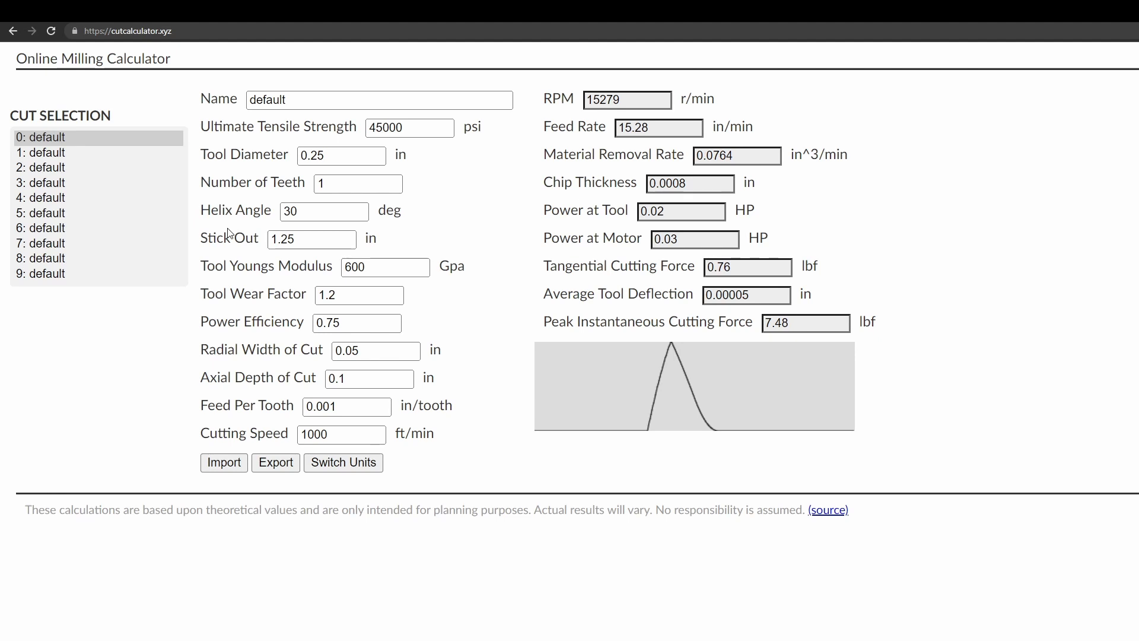
{"action": "double_click", "coordinate": [346, 186]}
{"action": "type", "text": "2"}
{"action": "left_click", "coordinate": [288, 196]}
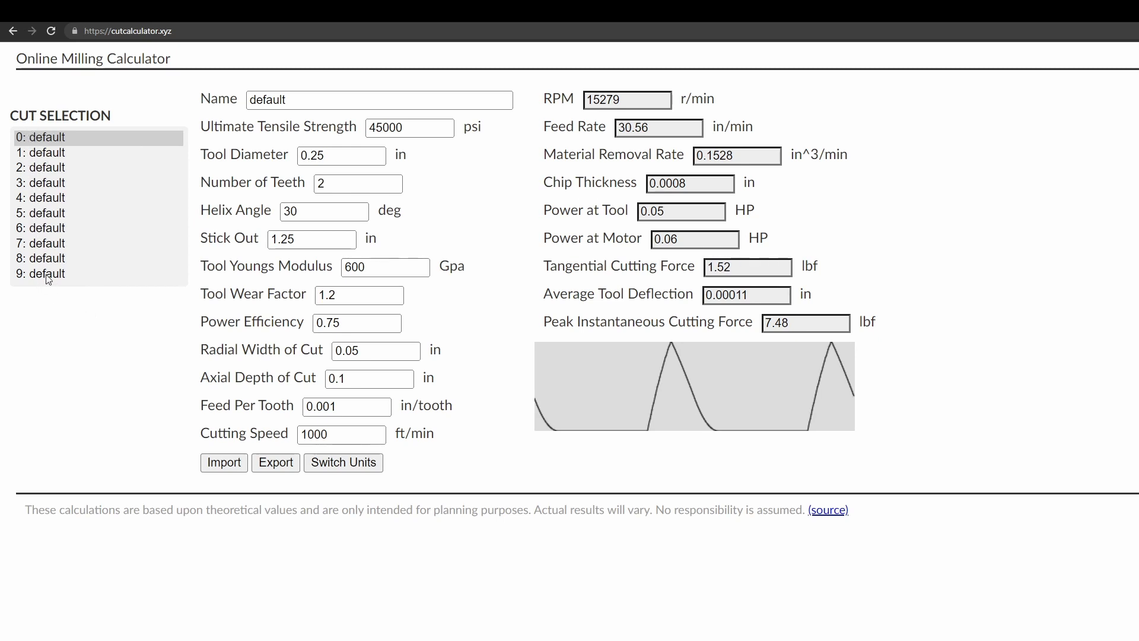
Rename cut 0 to 'two tooth'
{"action": "left_click", "coordinate": [223, 99]}
{"action": "type", "text": "two tooth"}
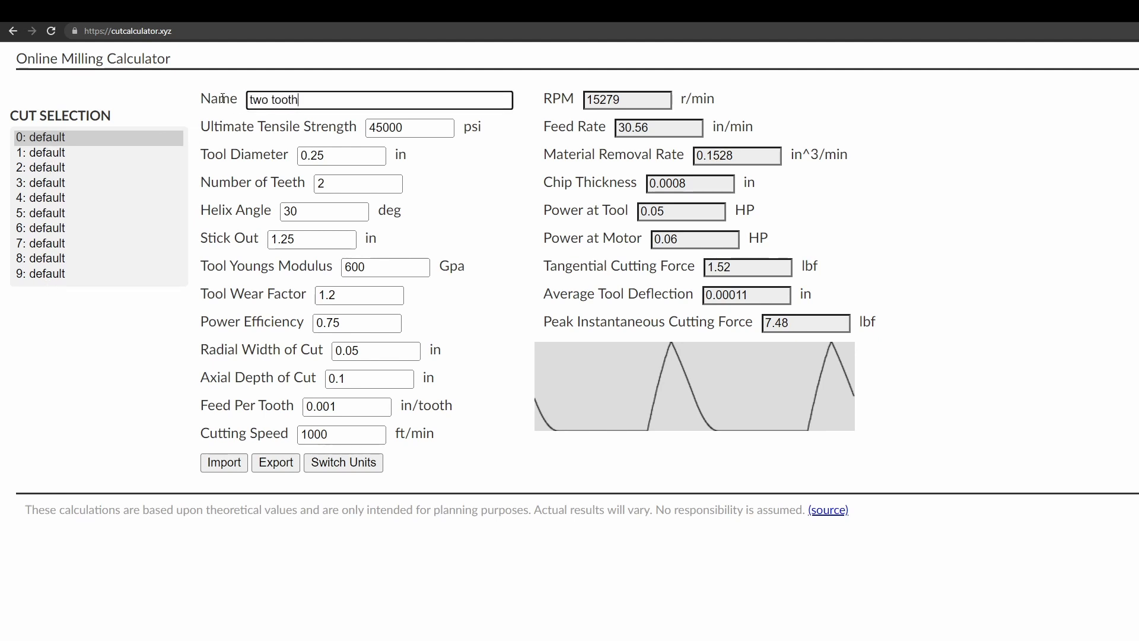
{"action": "key", "text": "Return"}
In cut slot 1, name the cut '3 tooth' and give it 3 teeth
{"action": "left_click", "coordinate": [154, 152]}
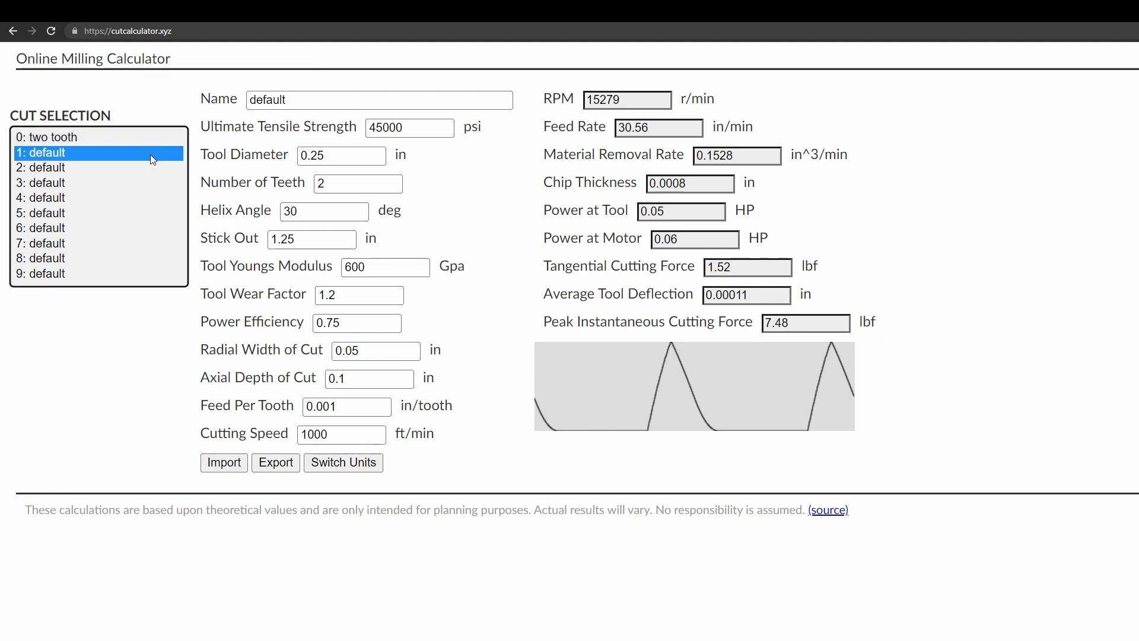
{"action": "left_click", "coordinate": [223, 99]}
{"action": "type", "text": "3 tooth"}
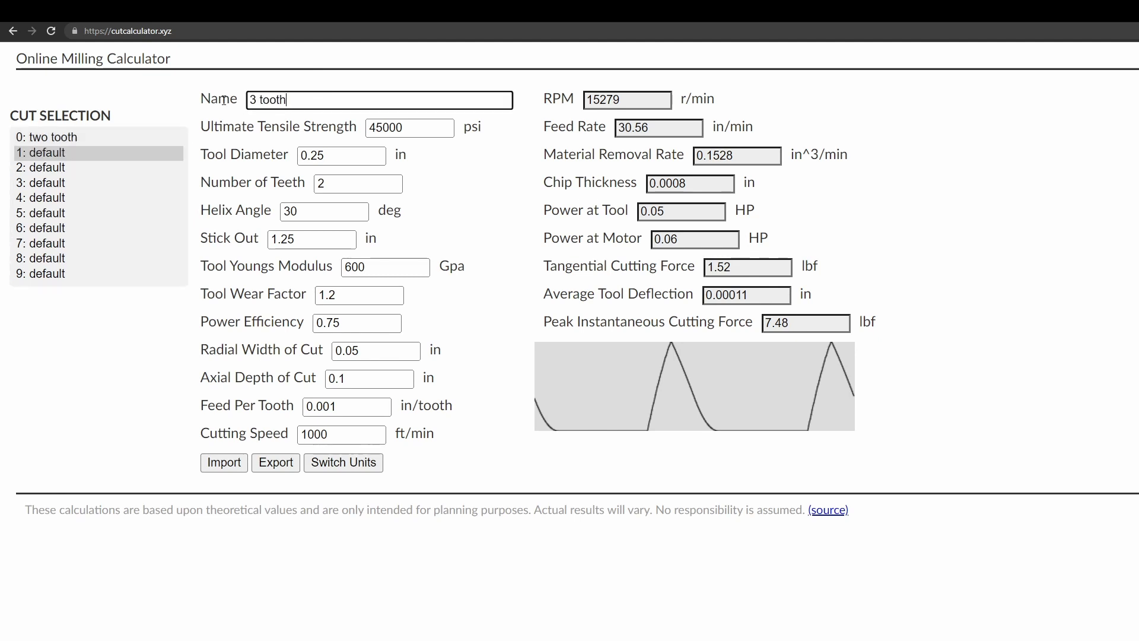
{"action": "key", "text": "Return"}
{"action": "double_click", "coordinate": [362, 188]}
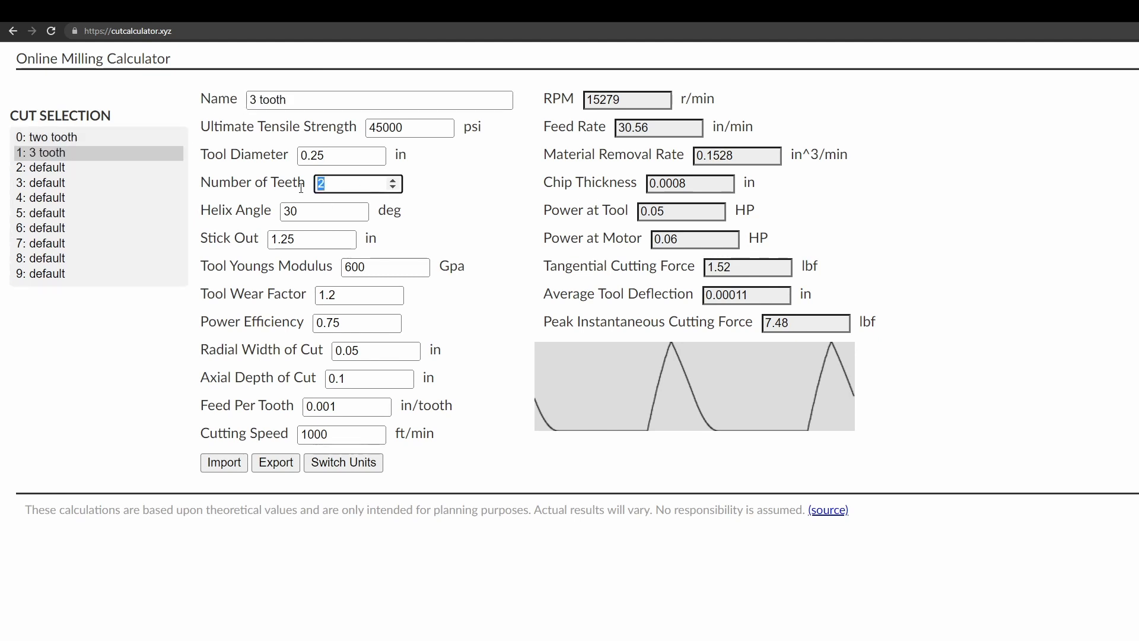
{"action": "type", "text": "3"}
{"action": "key", "text": "Return"}
Compare the 3 tooth cut with the two tooth cut, ending on two tooth
{"action": "left_click", "coordinate": [73, 136]}
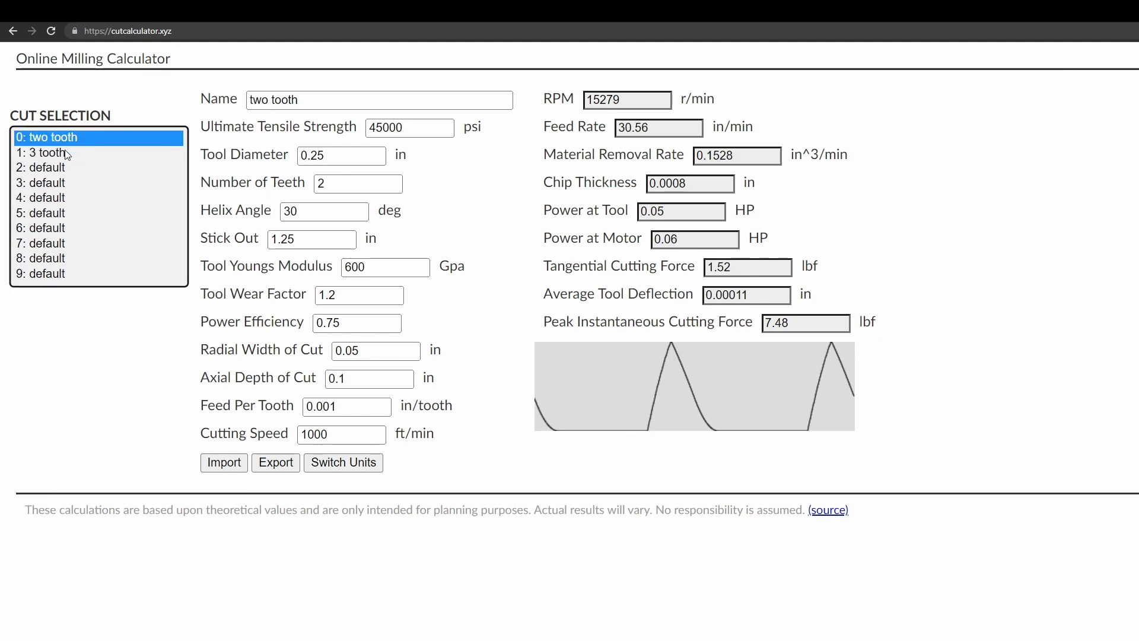
{"action": "left_click", "coordinate": [66, 153]}
{"action": "left_click", "coordinate": [64, 138]}
{"action": "left_click", "coordinate": [93, 100]}
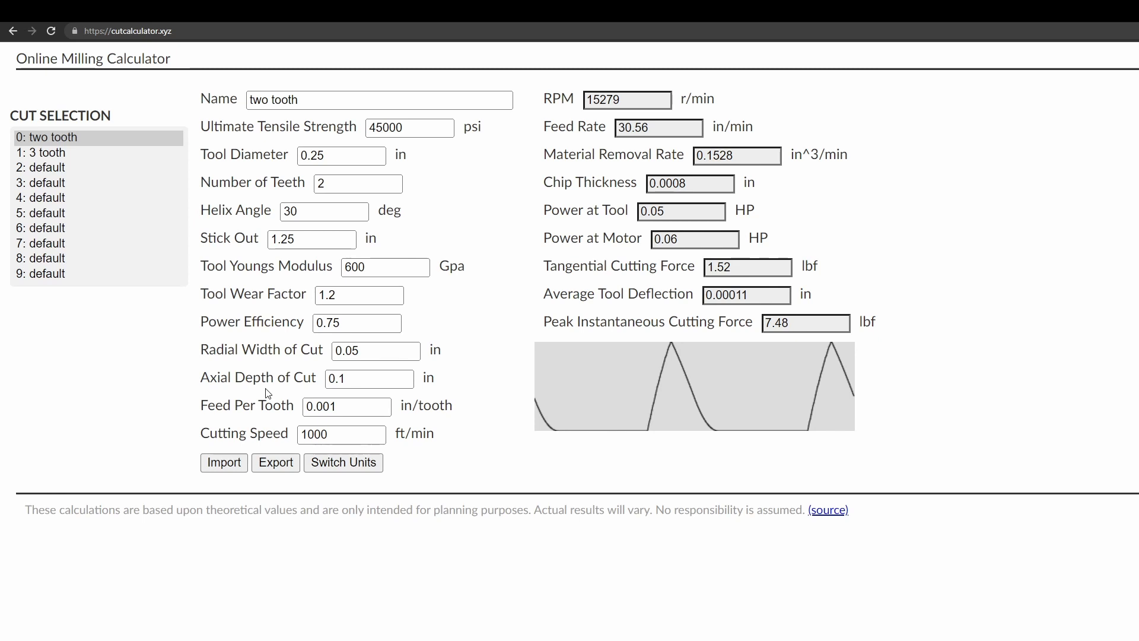
Toggle between imperial and metric units, ending in metric
{"action": "left_click", "coordinate": [343, 469]}
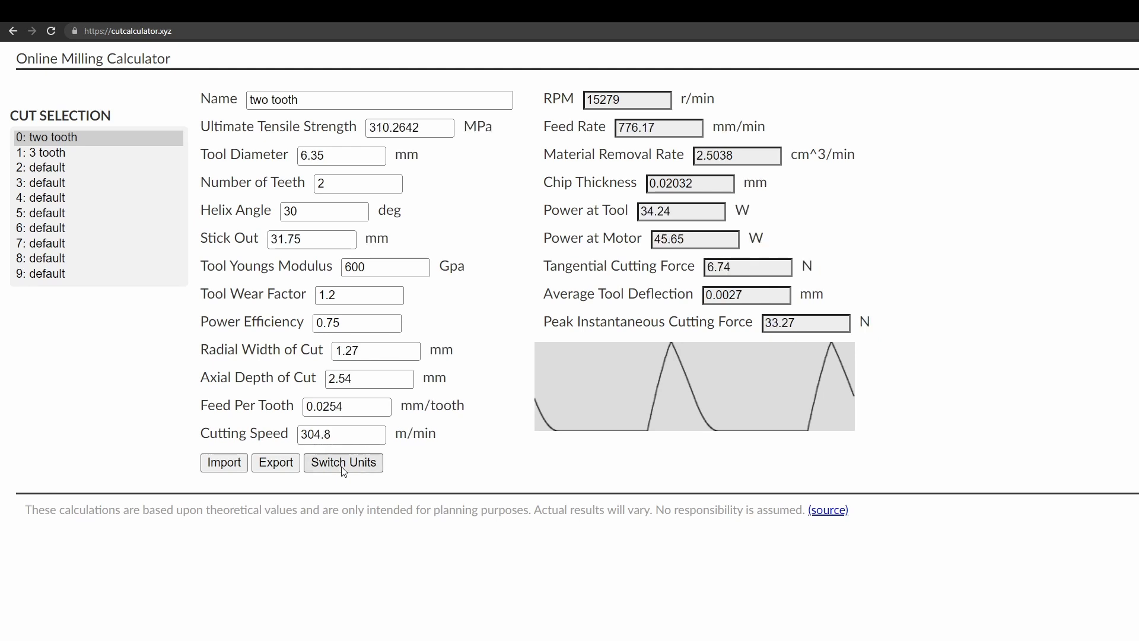
{"action": "left_click", "coordinate": [343, 469]}
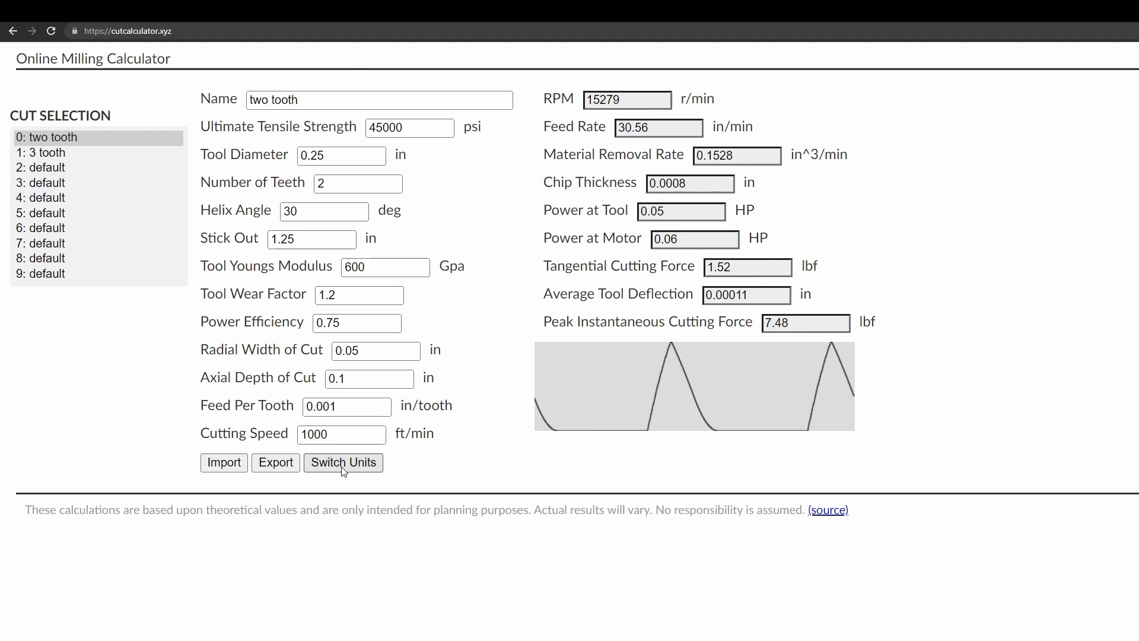
{"action": "left_click", "coordinate": [343, 469]}
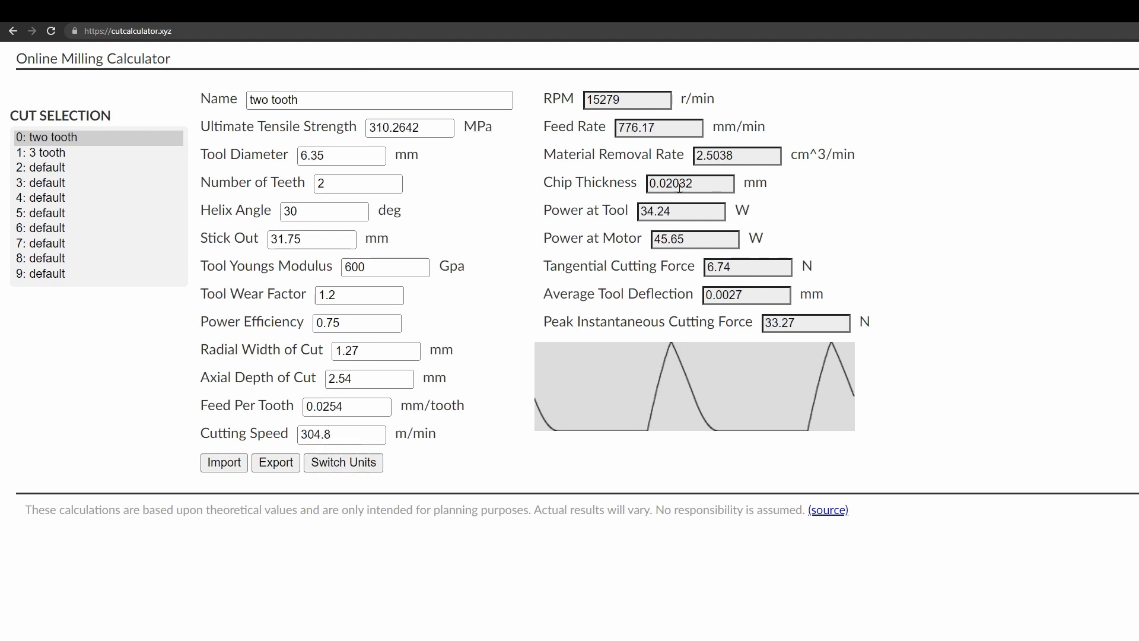
{"action": "left_click", "coordinate": [358, 468]}
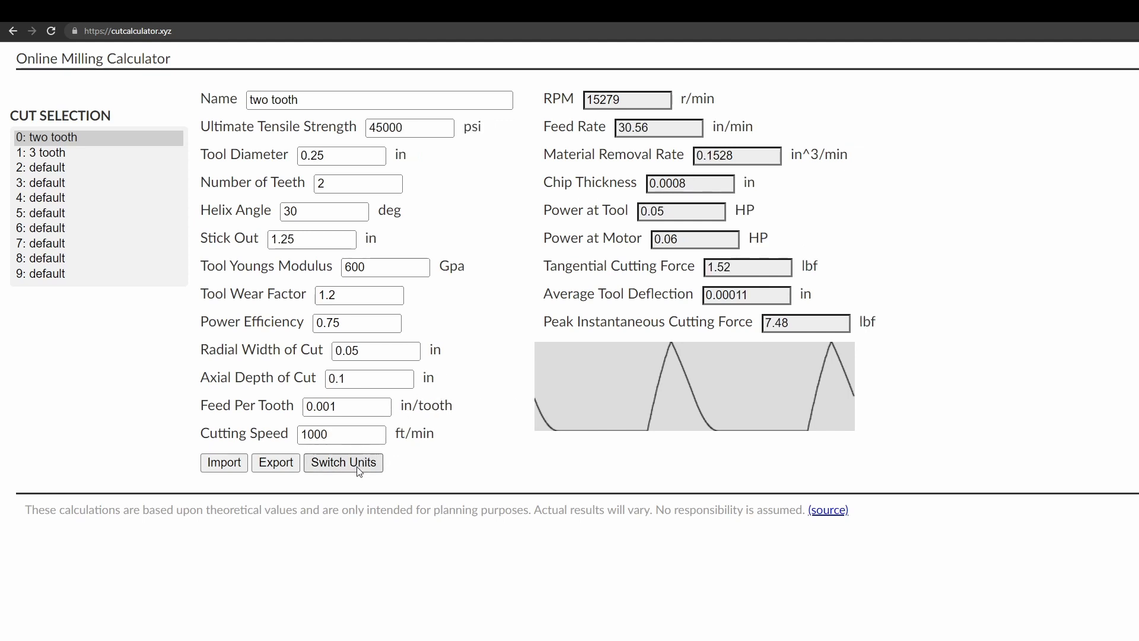
{"action": "left_click", "coordinate": [336, 465]}
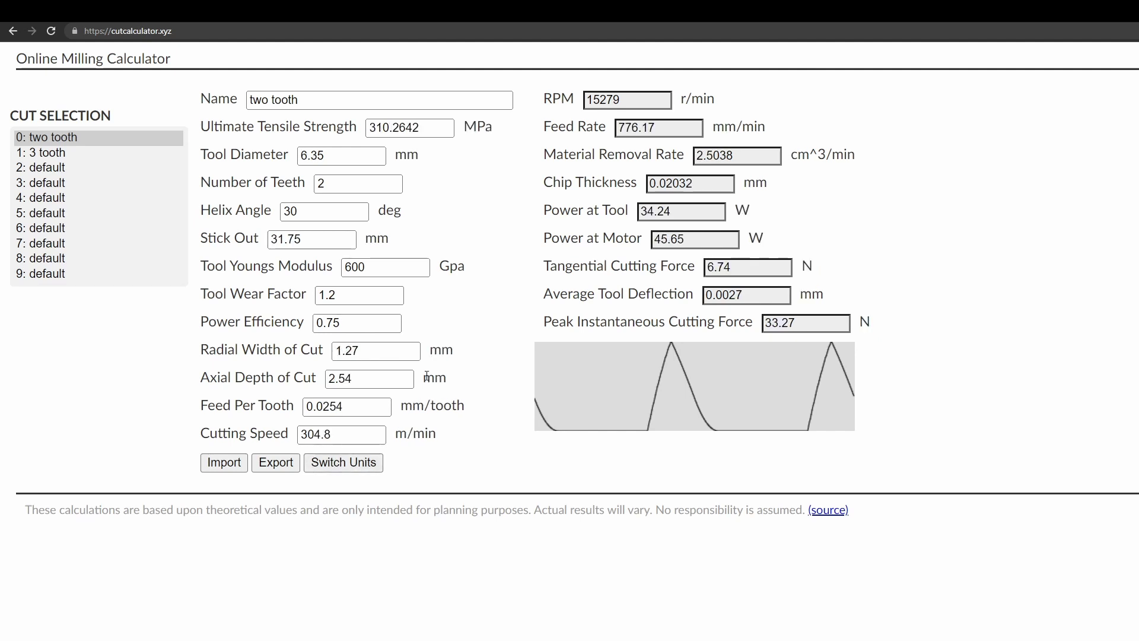
Set the tool diameter to 8 mm
{"action": "double_click", "coordinate": [321, 155]}
{"action": "type", "text": "8"}
{"action": "left_click", "coordinate": [276, 160]}
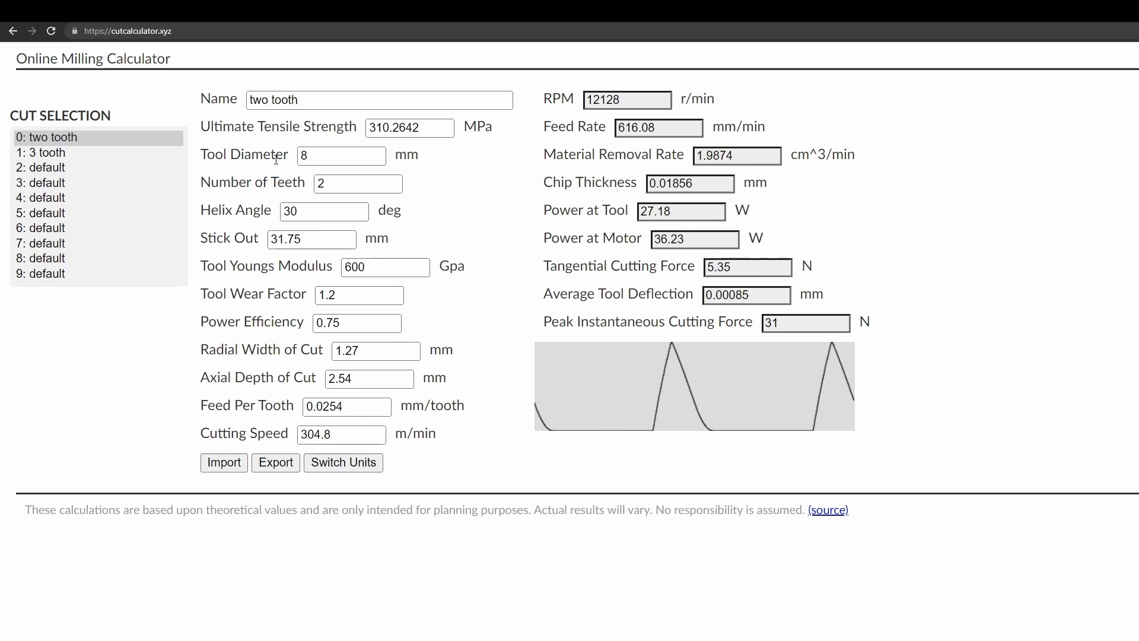
Switch the calculator to imperial units, showing the 0.3149606 in tool diameter
{"action": "left_click", "coordinate": [340, 464]}
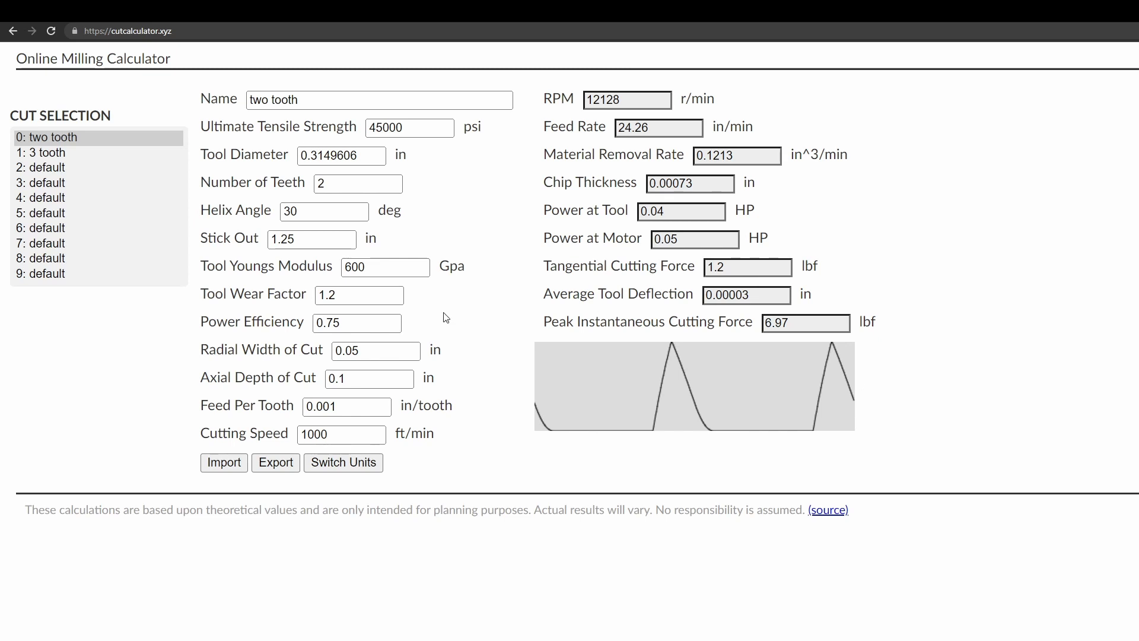
Set the tool diameter to 0.25 in
{"action": "left_click", "coordinate": [362, 351]}
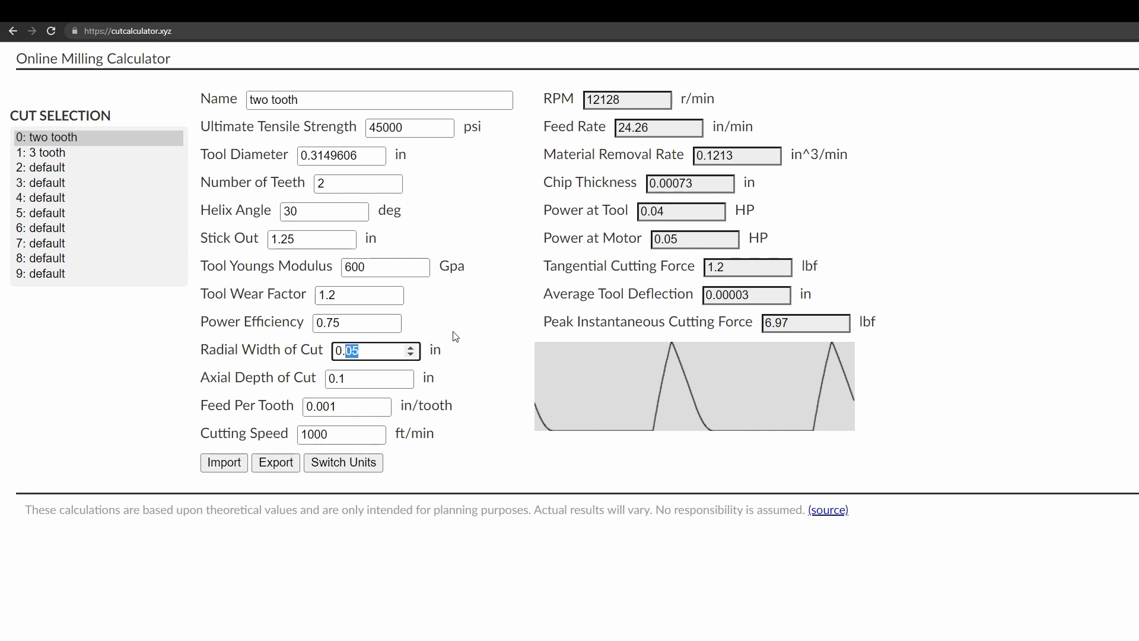
{"action": "left_click_drag", "start_coordinate": [359, 155], "coordinate": [311, 156]}
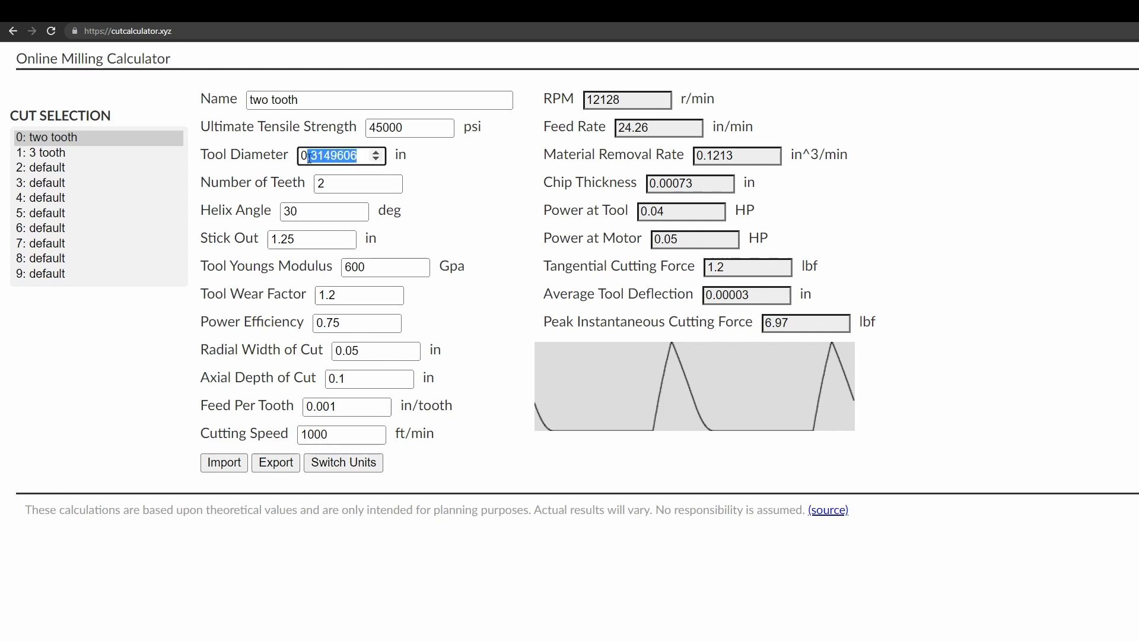
{"action": "type", "text": "25"}
{"action": "left_click", "coordinate": [336, 168]}
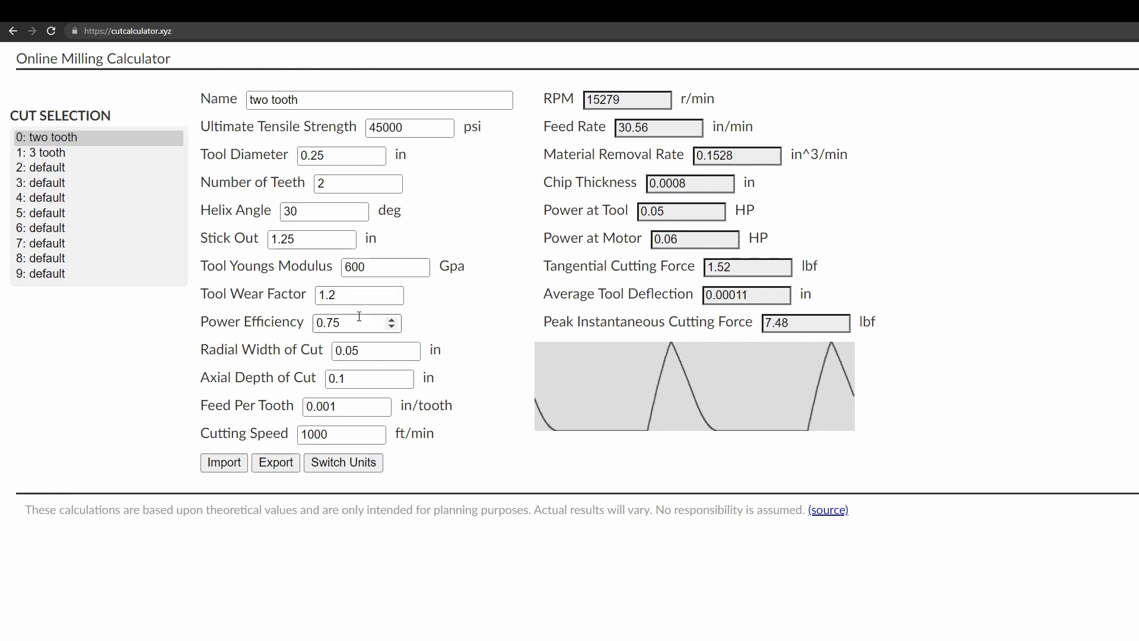
Change the radial width of cut to 0.15 in, then to 0.25 in
{"action": "left_click", "coordinate": [380, 353]}
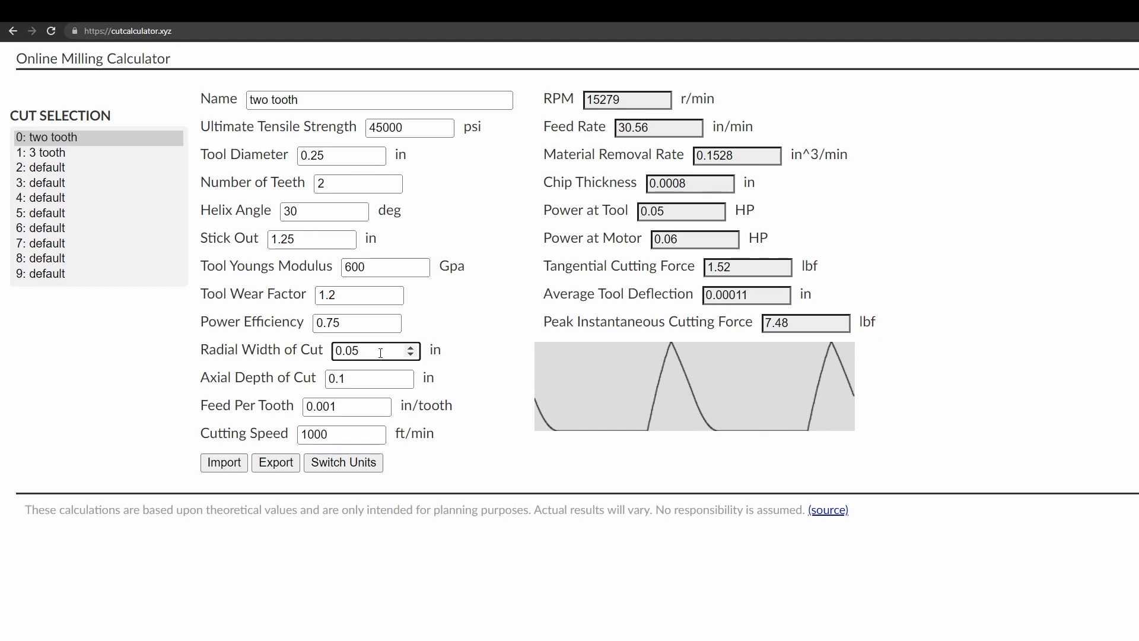
{"action": "key", "text": "BackSpace"}
{"action": "key", "text": "BackSpace"}
{"action": "type", "text": "15"}
{"action": "key", "text": "Return"}
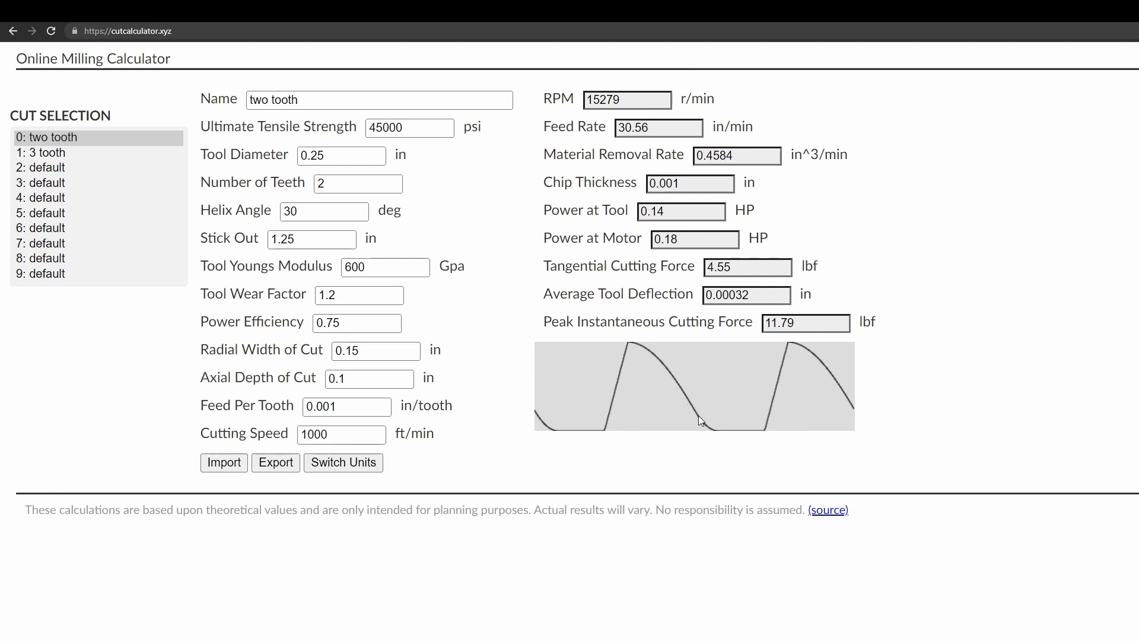
{"action": "double_click", "coordinate": [352, 350]}
{"action": "type", "text": "25"}
{"action": "key", "text": "Return"}
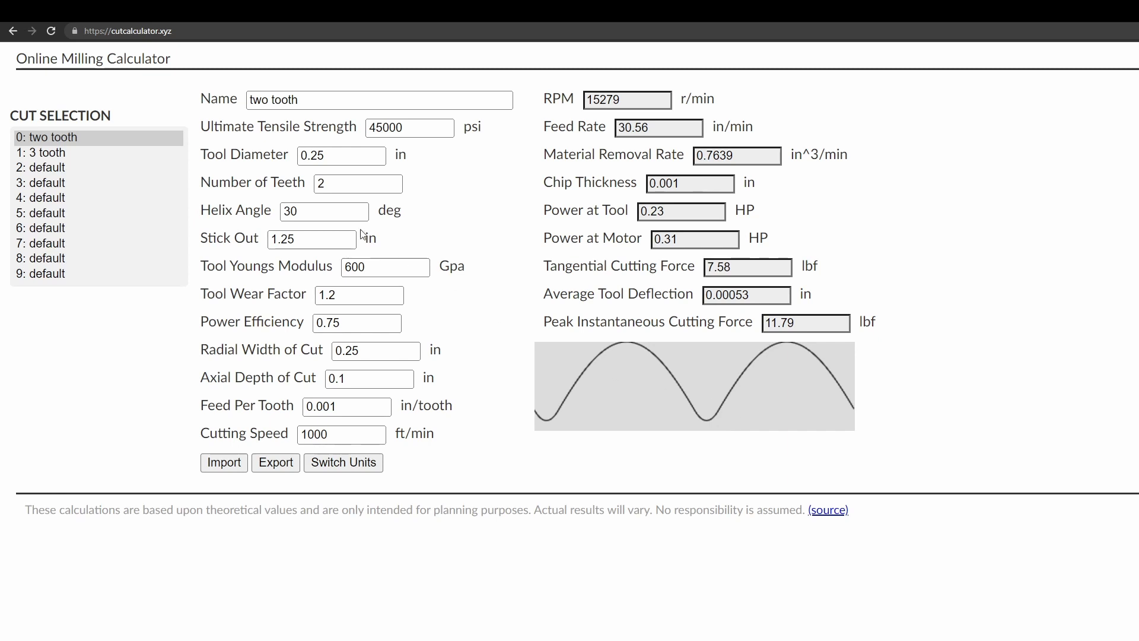
Set the helix angle to 45 and the number of teeth to 3
{"action": "left_click", "coordinate": [317, 211]}
{"action": "key", "text": "BackSpace"}
{"action": "key", "text": "BackSpace"}
{"action": "type", "text": "45"}
{"action": "key", "text": "Return"}
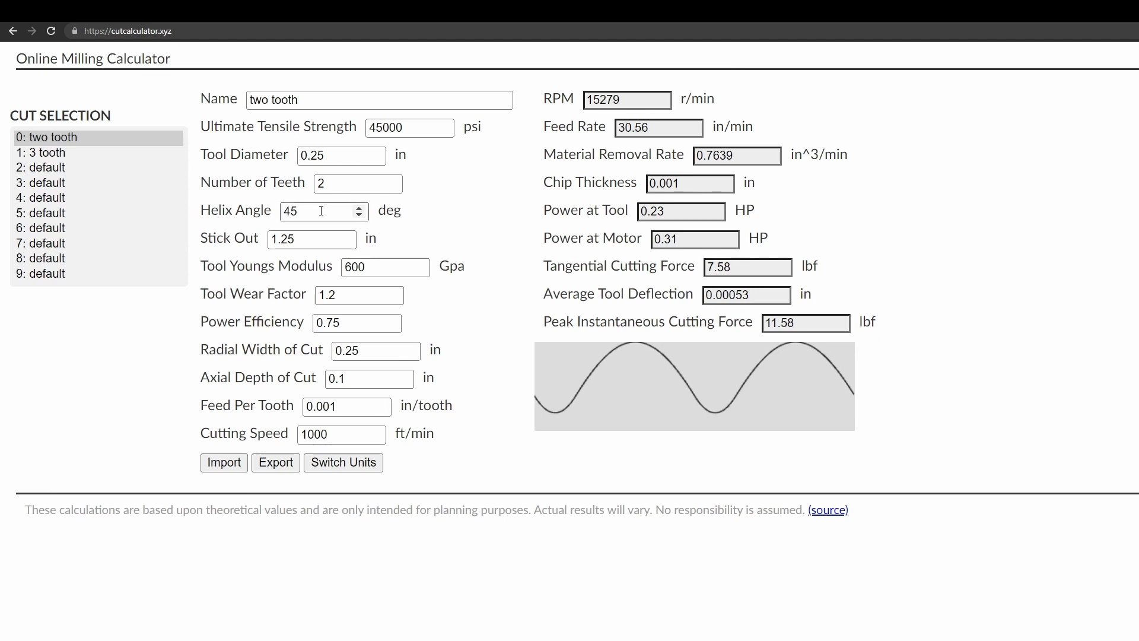
{"action": "key", "text": "Tab"}
{"action": "left_click", "coordinate": [346, 176]}
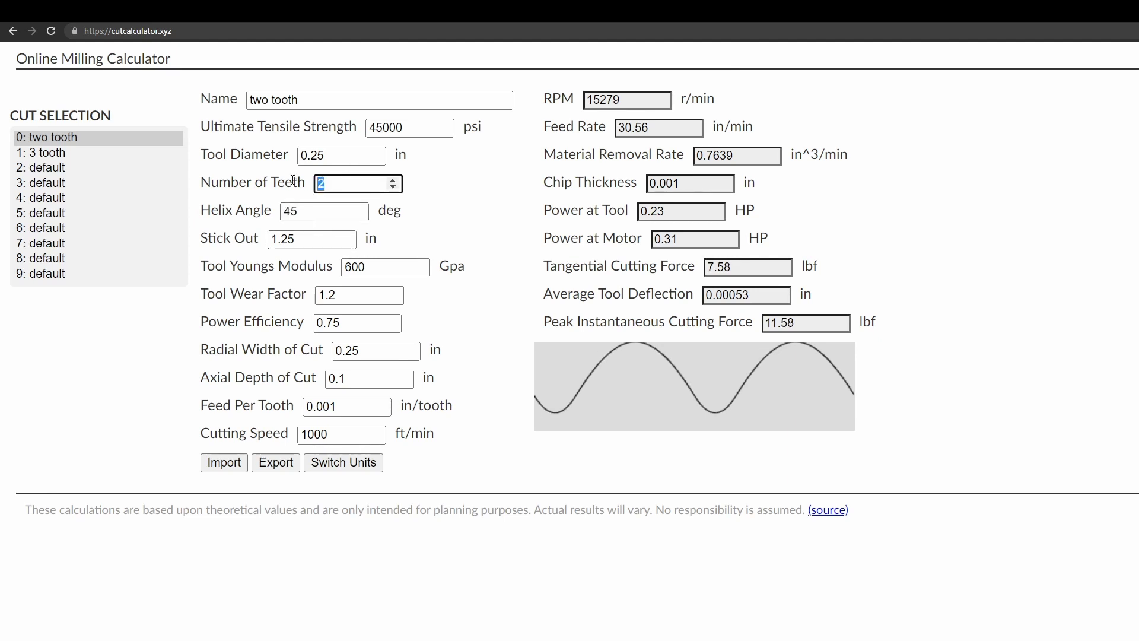
{"action": "key", "text": "BackSpace"}
{"action": "type", "text": "3"}
{"action": "key", "text": "Return"}
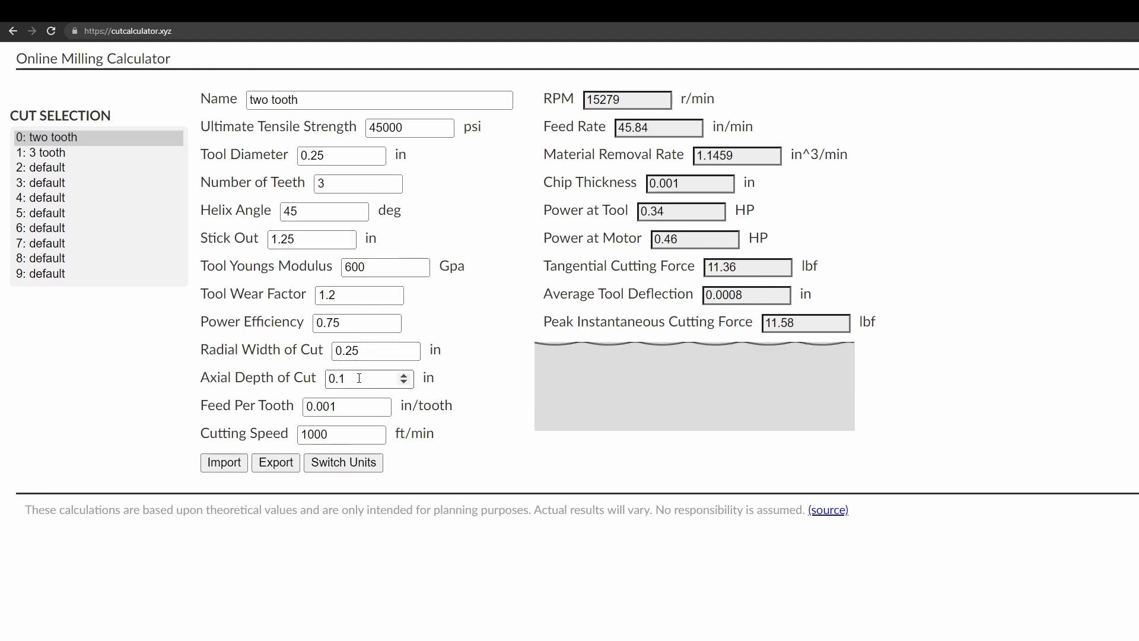
Set radial width of cut to 0.0375 in and axial depth to 0.25 in
{"action": "left_click_drag", "start_coordinate": [346, 351], "coordinate": [524, 353]}
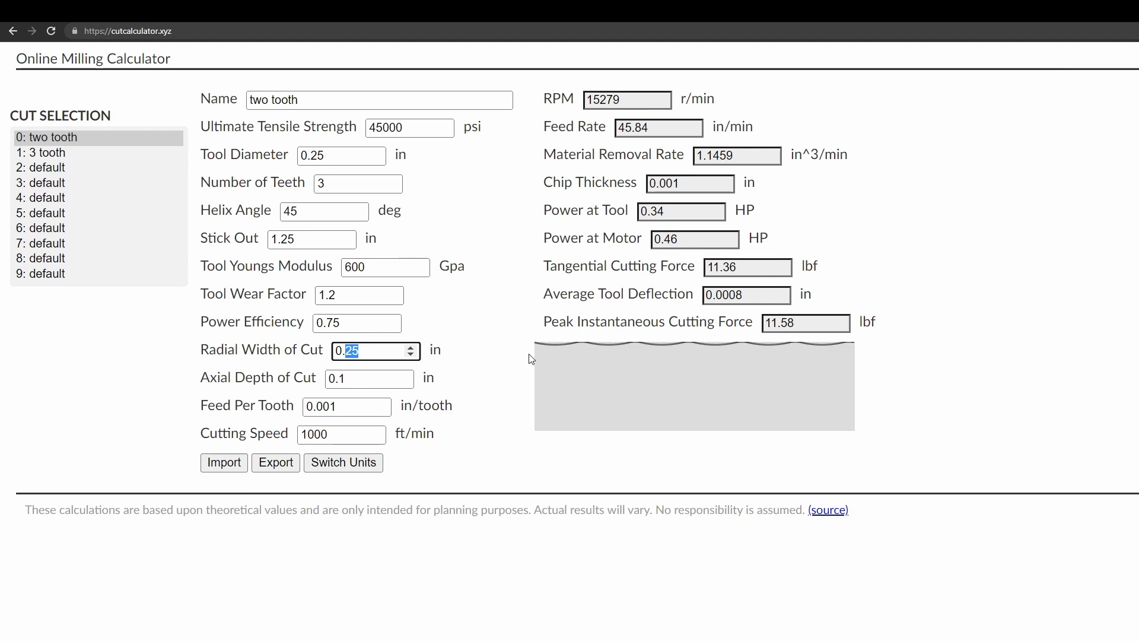
{"action": "type", "text": "0375"}
{"action": "key", "text": "Return"}
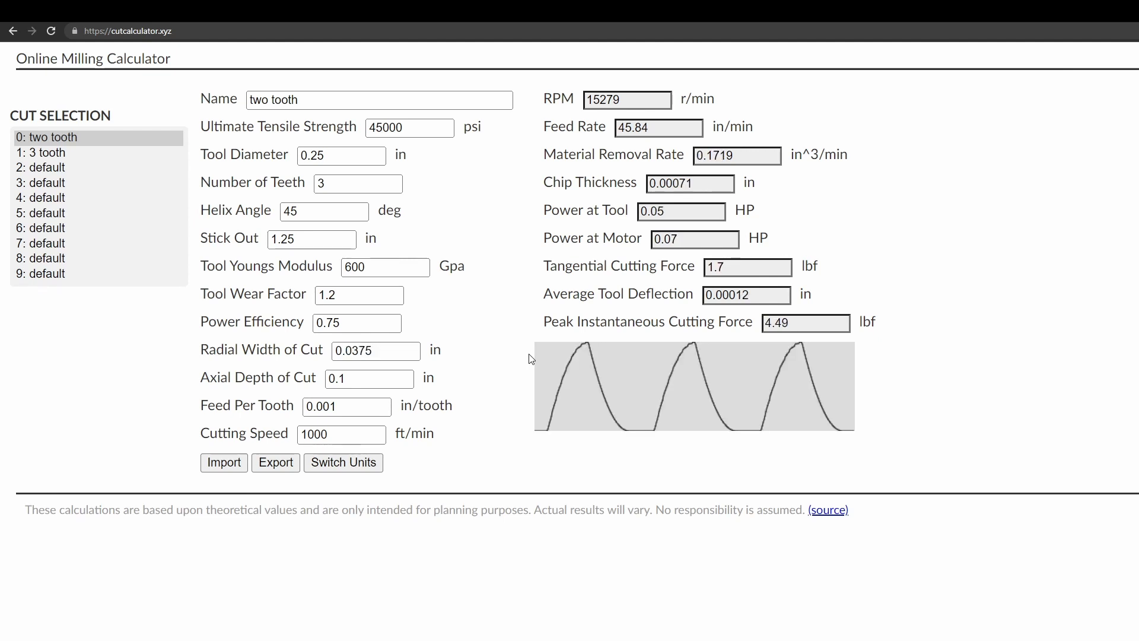
{"action": "left_click", "coordinate": [358, 379]}
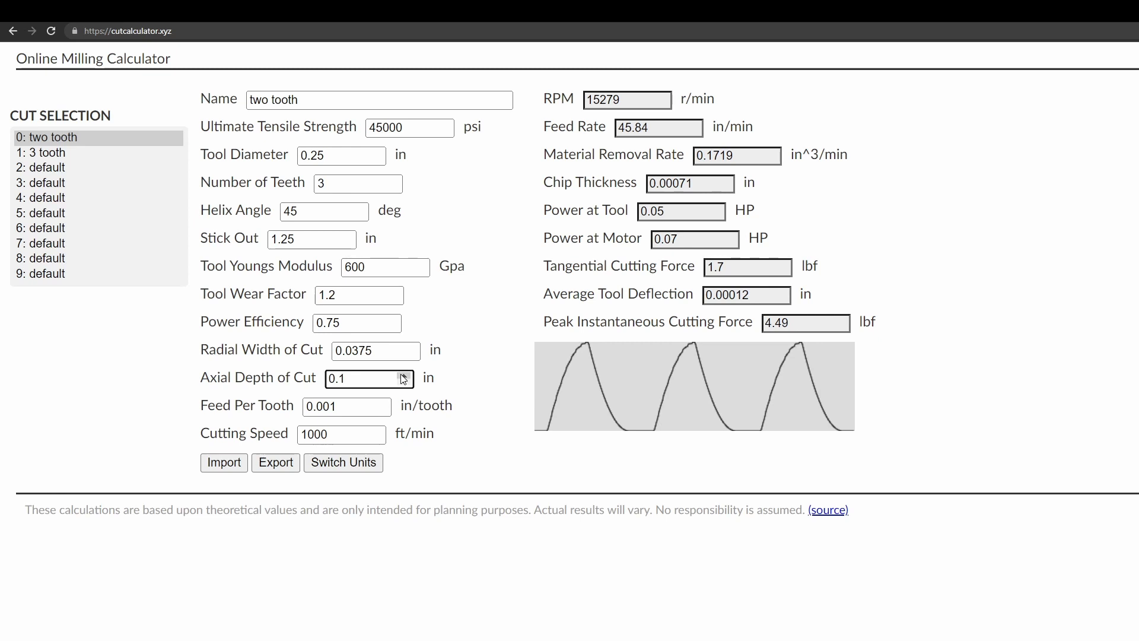
{"action": "key", "text": "BackSpace"}
{"action": "type", "text": "25"}
{"action": "key", "text": "Return"}
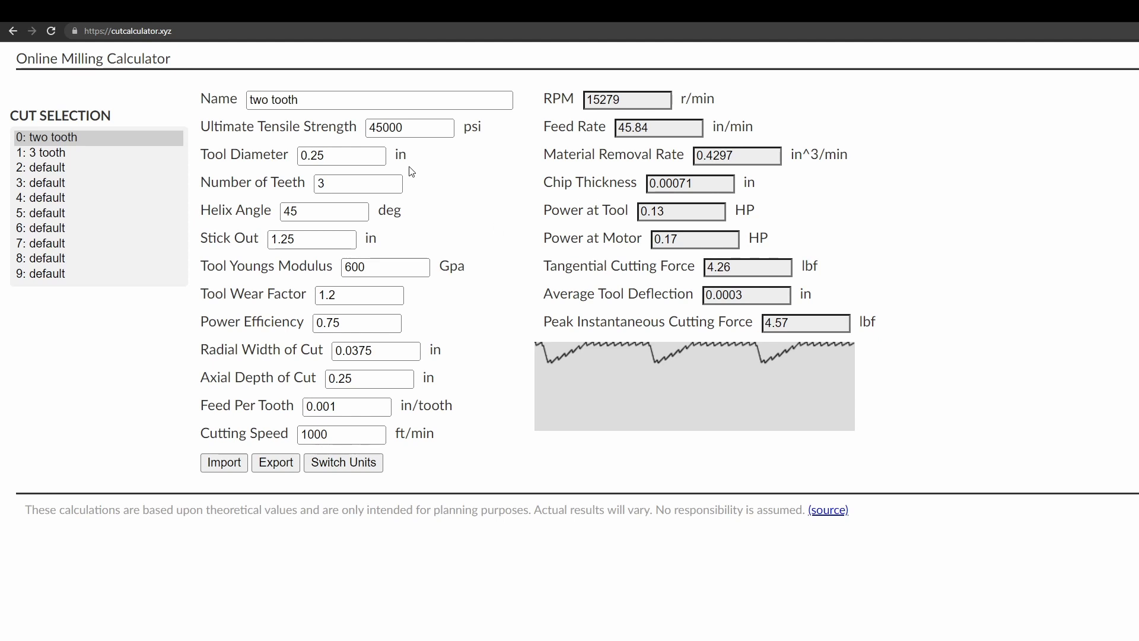
{"action": "left_click_drag", "start_coordinate": [419, 131], "coordinate": [367, 129]}
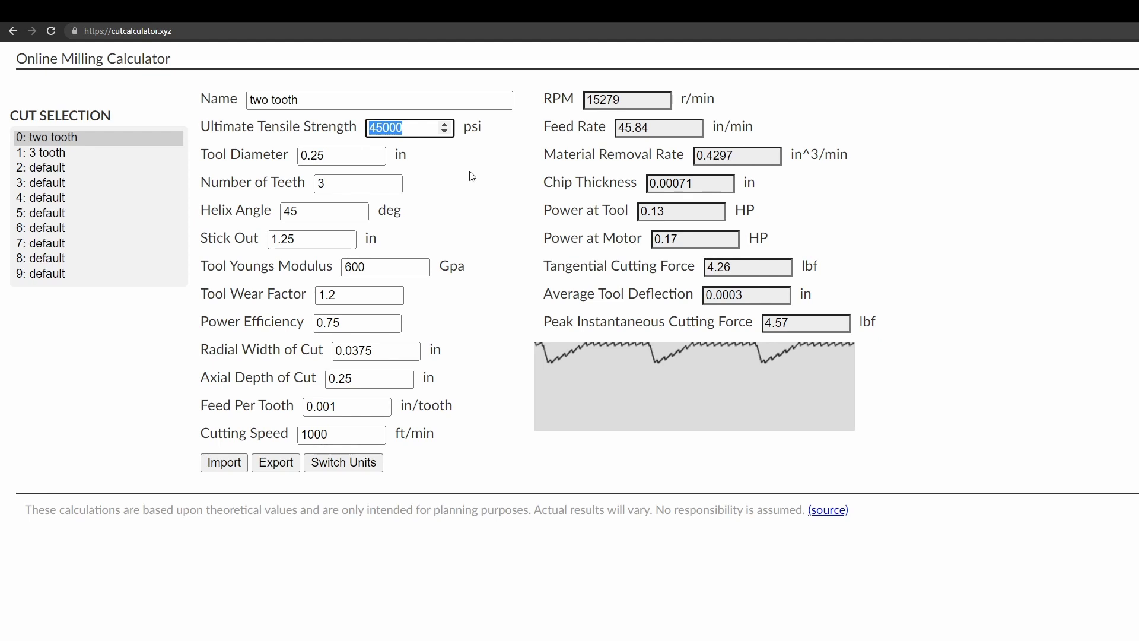
{"action": "left_click", "coordinate": [365, 184]}
{"action": "left_click", "coordinate": [310, 214]}
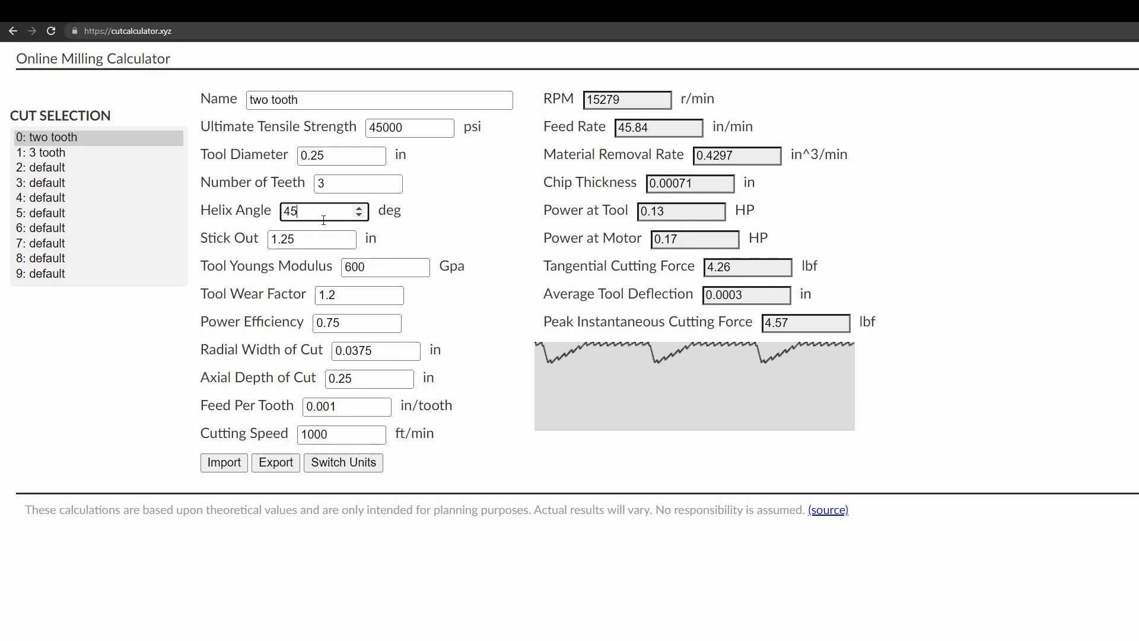
{"action": "left_click", "coordinate": [319, 238]}
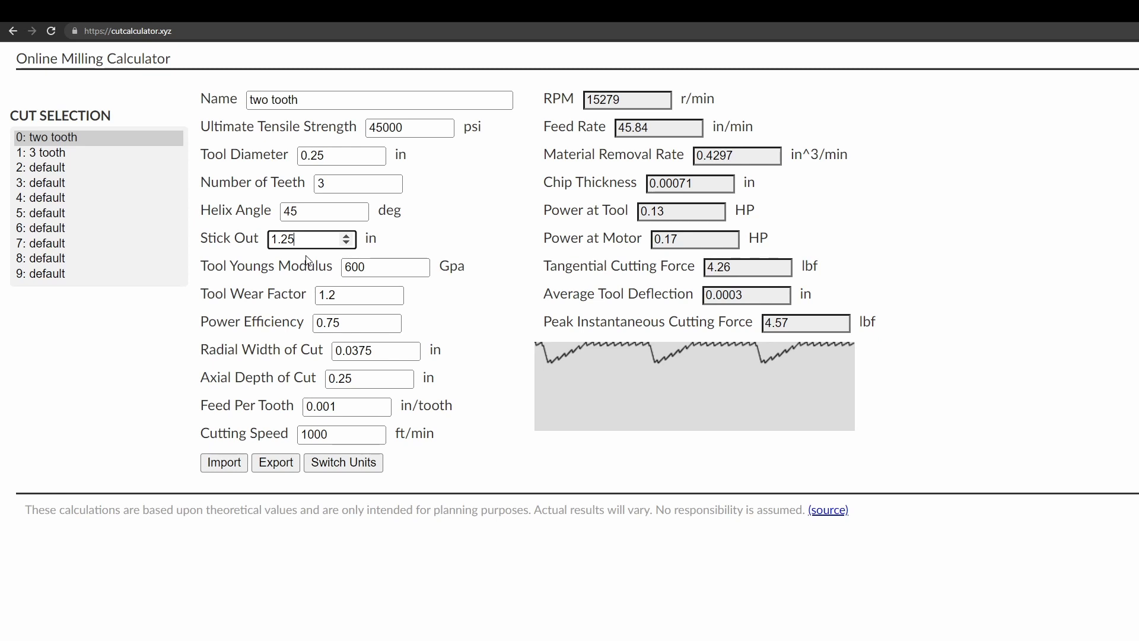
{"action": "double_click", "coordinate": [356, 267]}
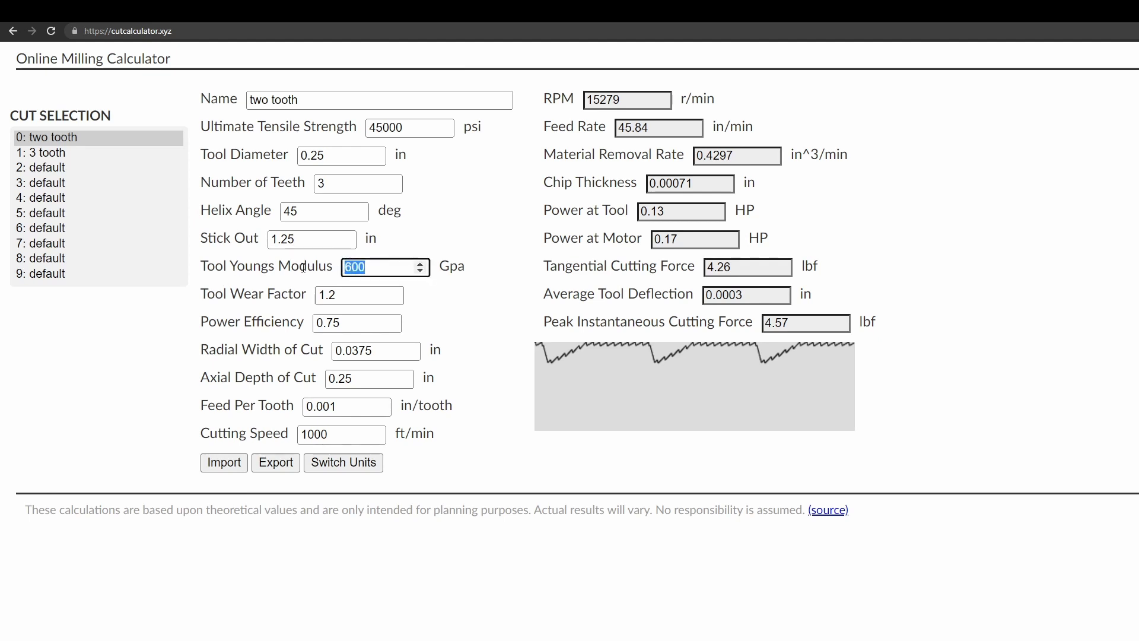
{"action": "double_click", "coordinate": [758, 298]}
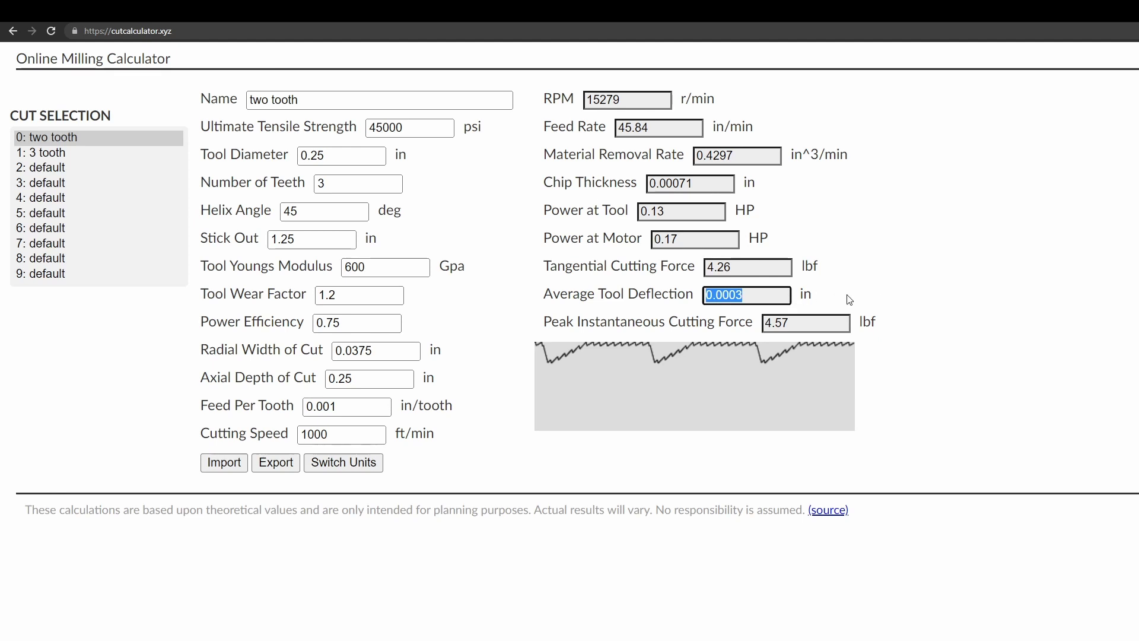
{"action": "left_click", "coordinate": [321, 295]}
{"action": "left_click", "coordinate": [316, 323]}
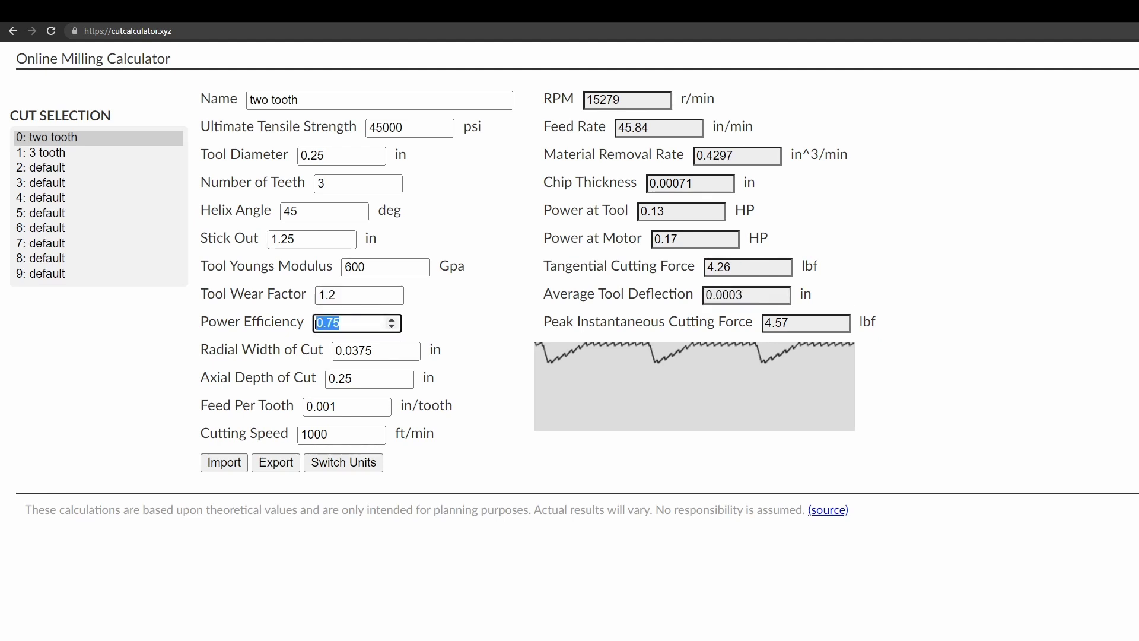
{"action": "left_click", "coordinate": [350, 294]}
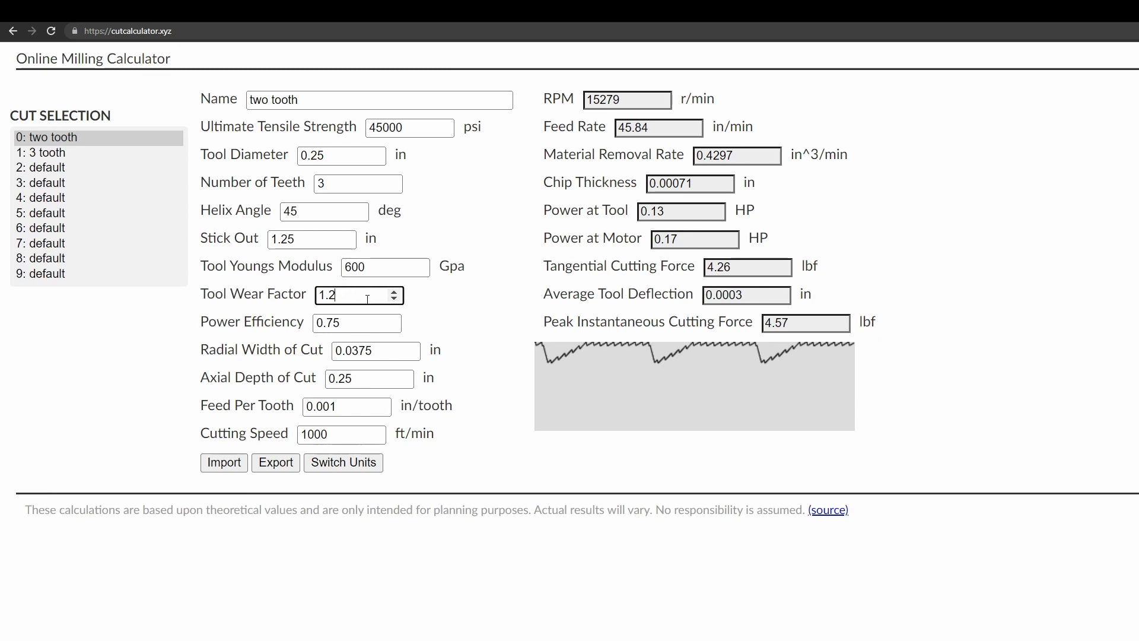
{"action": "left_click", "coordinate": [350, 323]}
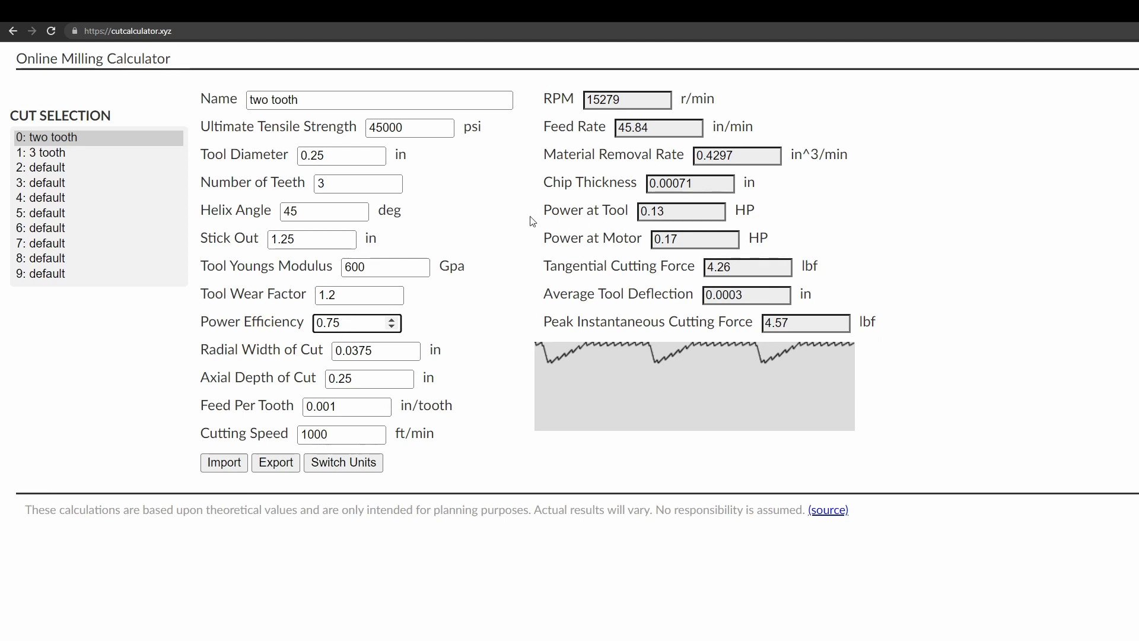
{"action": "left_click", "coordinate": [688, 213]}
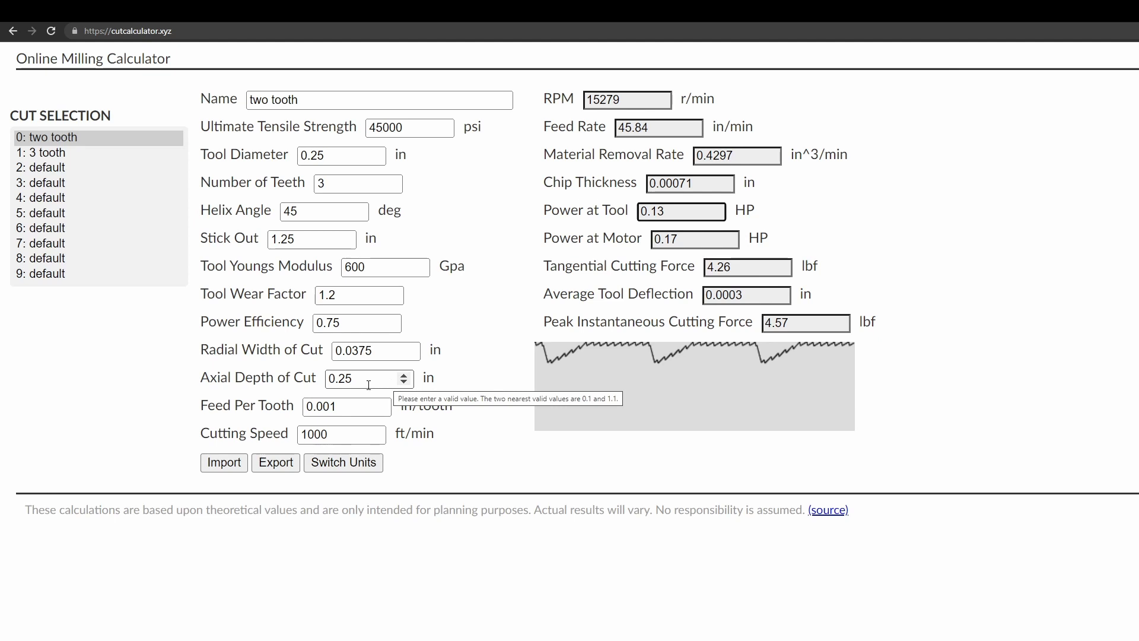
{"action": "left_click", "coordinate": [356, 407]}
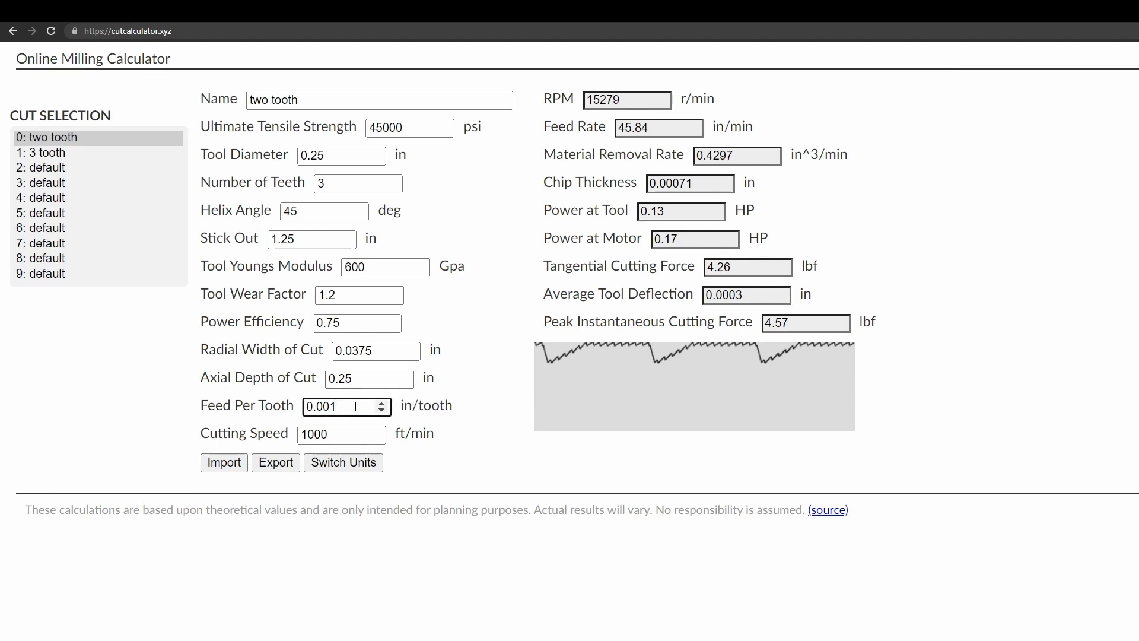
{"action": "left_click", "coordinate": [351, 435]}
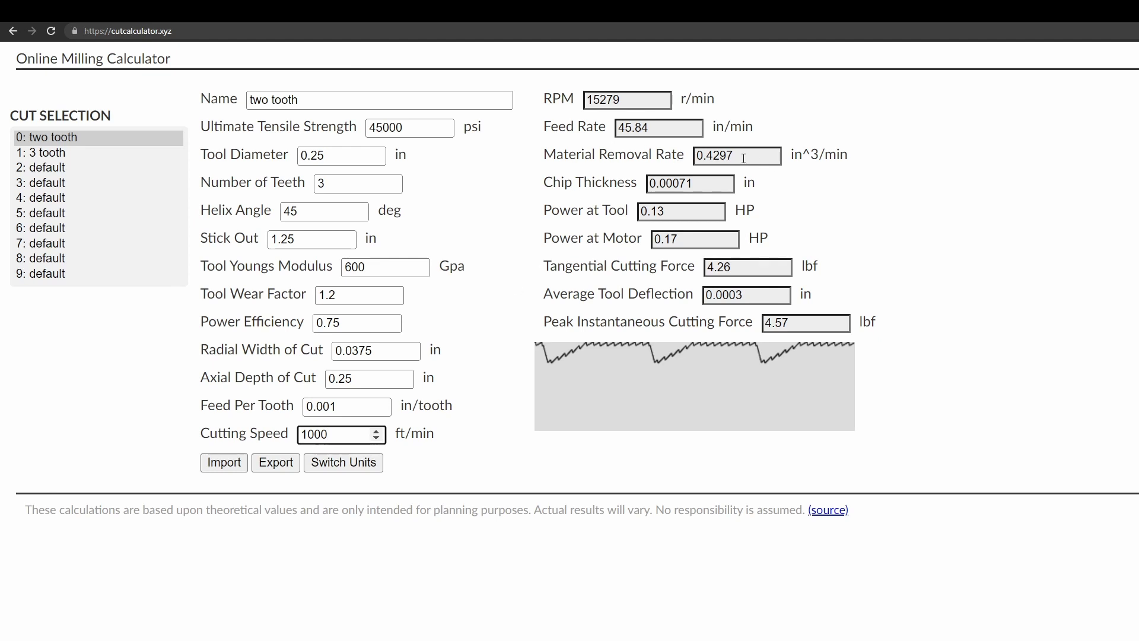
Change the axial depth of cut from 0.25 in to 0.1 in
{"action": "mouse_move", "coordinate": [745, 159]}
{"action": "mouse_move", "coordinate": [383, 352]}
{"action": "mouse_move", "coordinate": [705, 182]}
{"action": "left_click", "coordinate": [380, 384]}
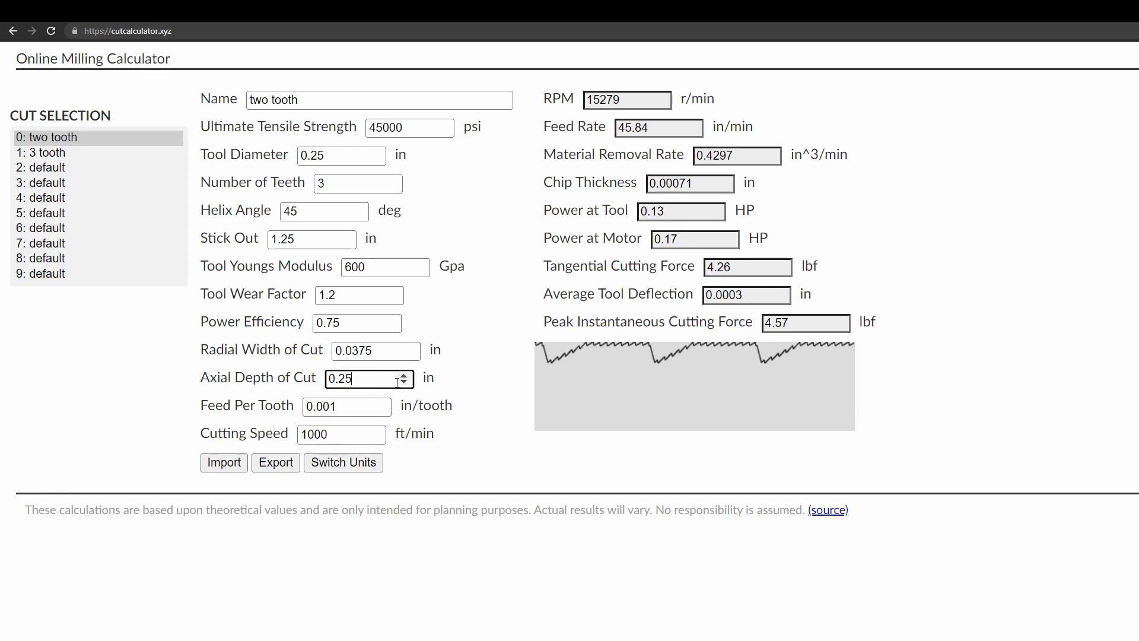
{"action": "key", "text": "BackSpace"}
{"action": "key", "text": "BackSpace"}
{"action": "type", "text": "1"}
{"action": "key", "text": "Return"}
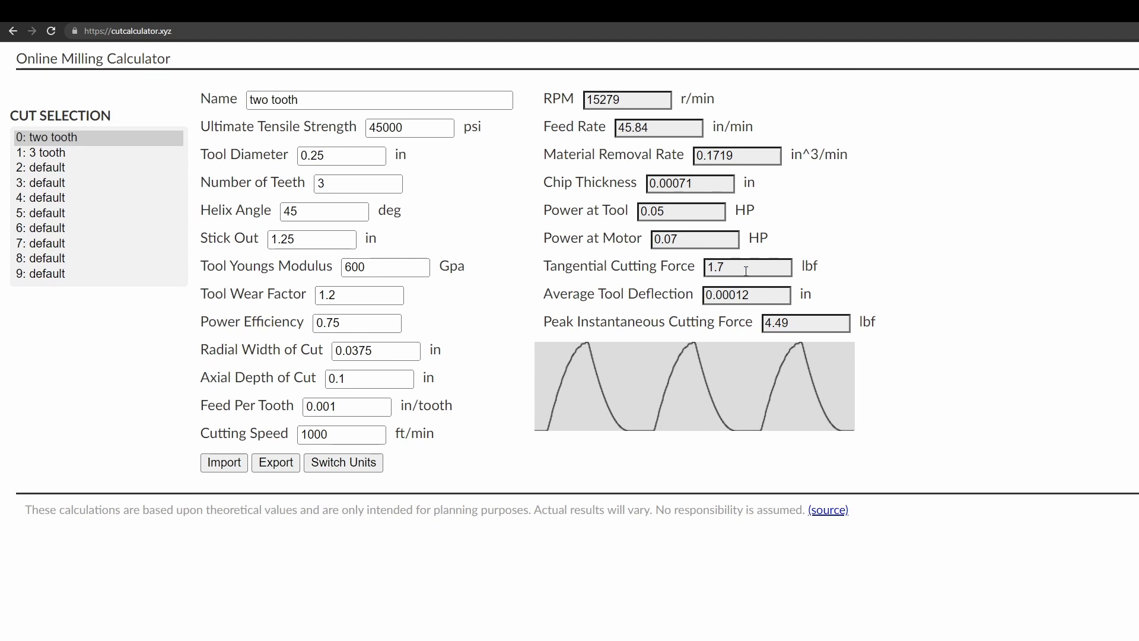
{"action": "mouse_move", "coordinate": [746, 271]}
Change axial depth of cut from 0.1 to 0.26, then correct it to 0.25 in
{"action": "left_click", "coordinate": [378, 380]}
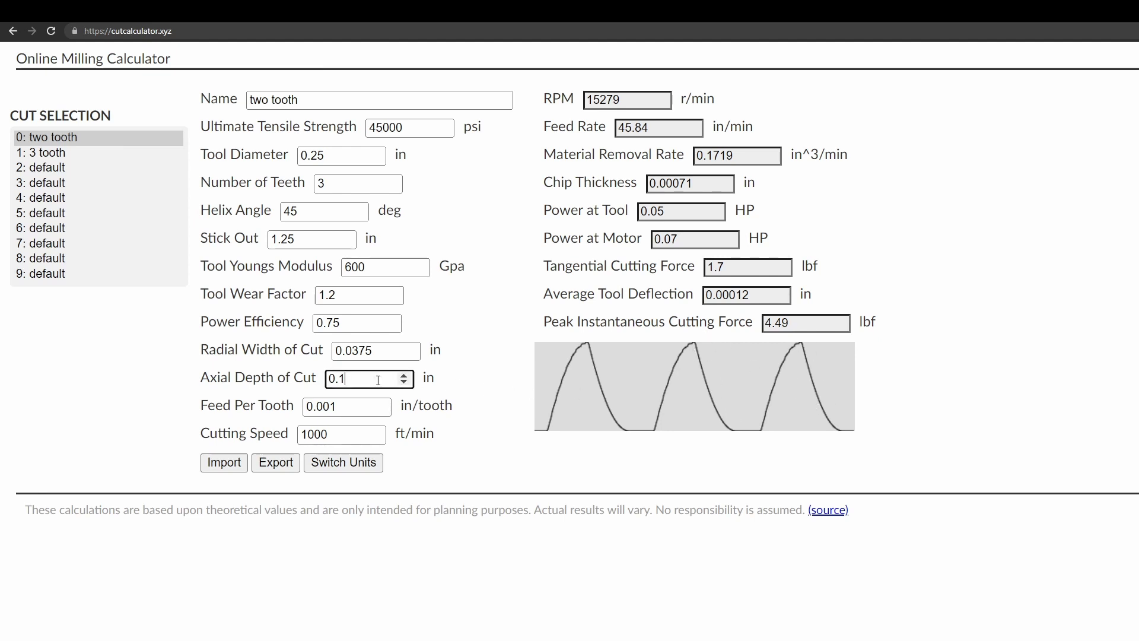
{"action": "key", "text": "BackSpace"}
{"action": "type", "text": "26"}
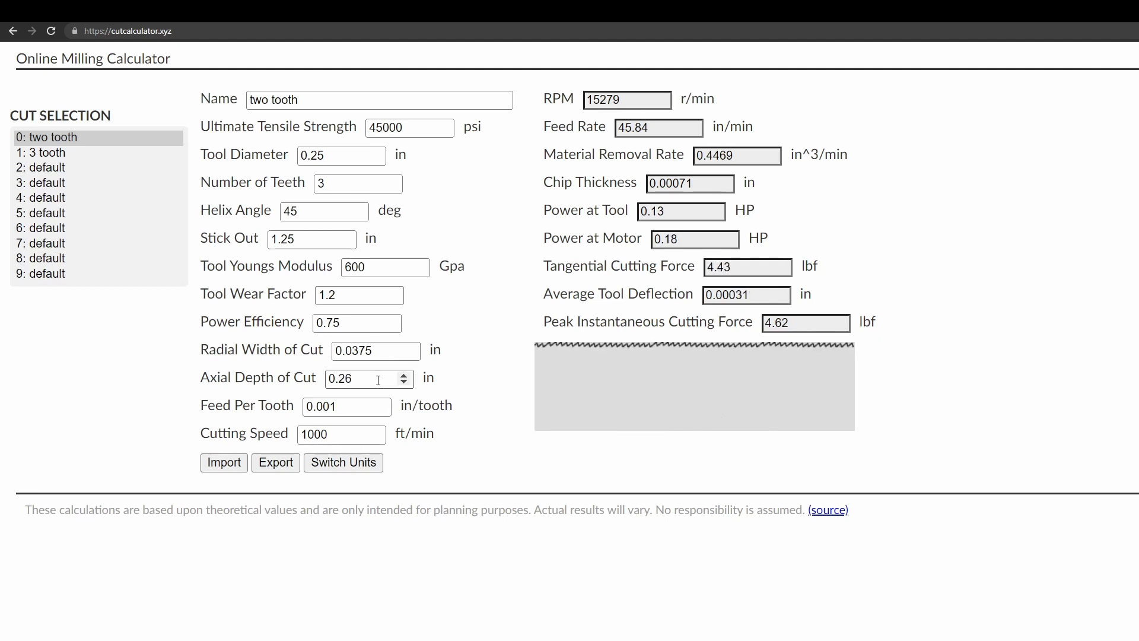
{"action": "left_click", "coordinate": [378, 379]}
{"action": "key", "text": "BackSpace"}
{"action": "type", "text": "5"}
{"action": "key", "text": "Return"}
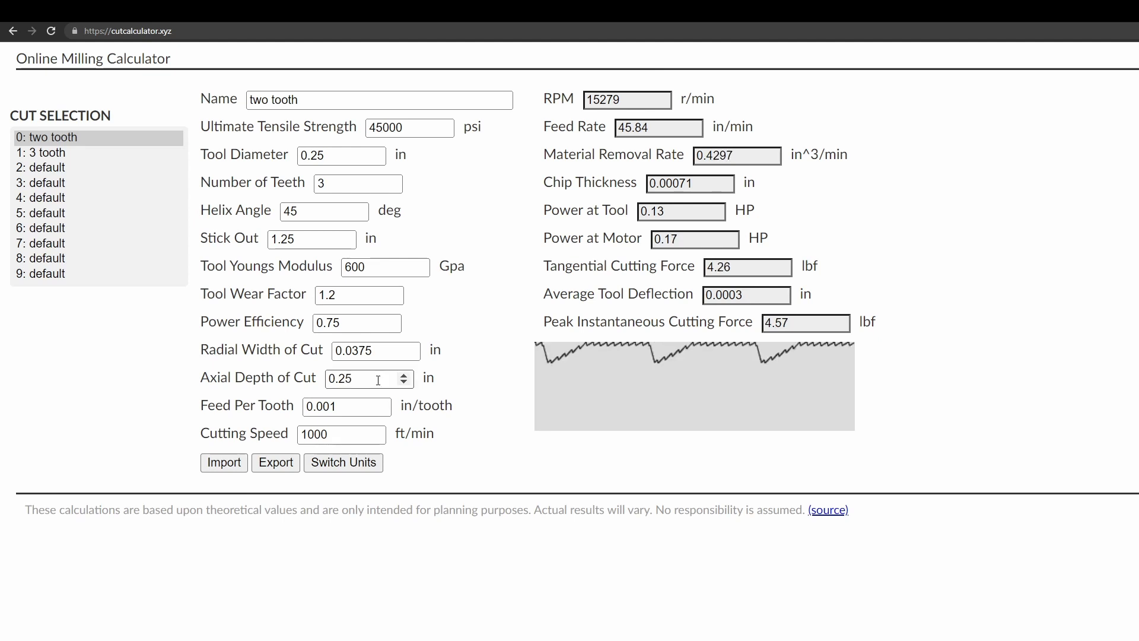